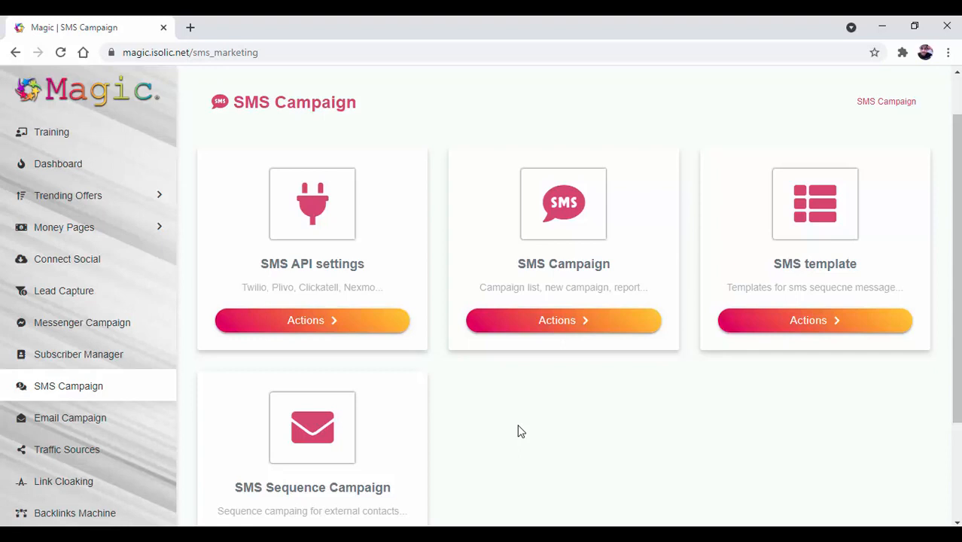
# - Open SMS API settings and list the options for adding a new API
pyautogui.click(337, 332)
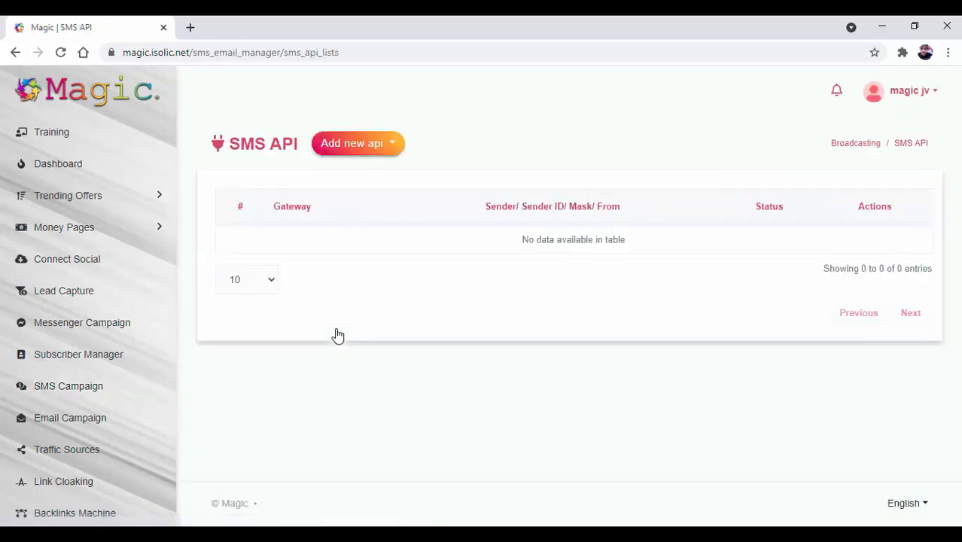
pyautogui.click(363, 153)
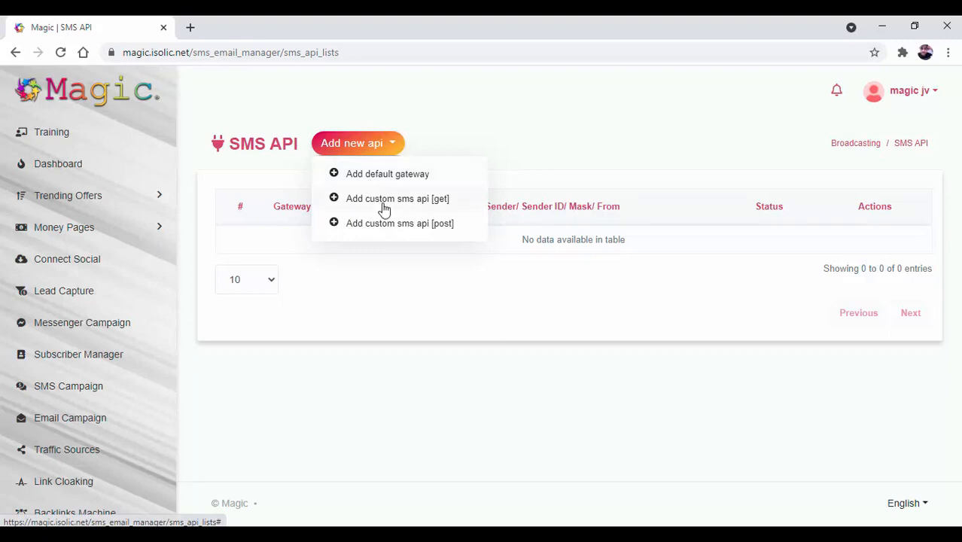
# - Start a default SMS gateway and choose Plivo from the gateway name list
pyautogui.click(385, 176)
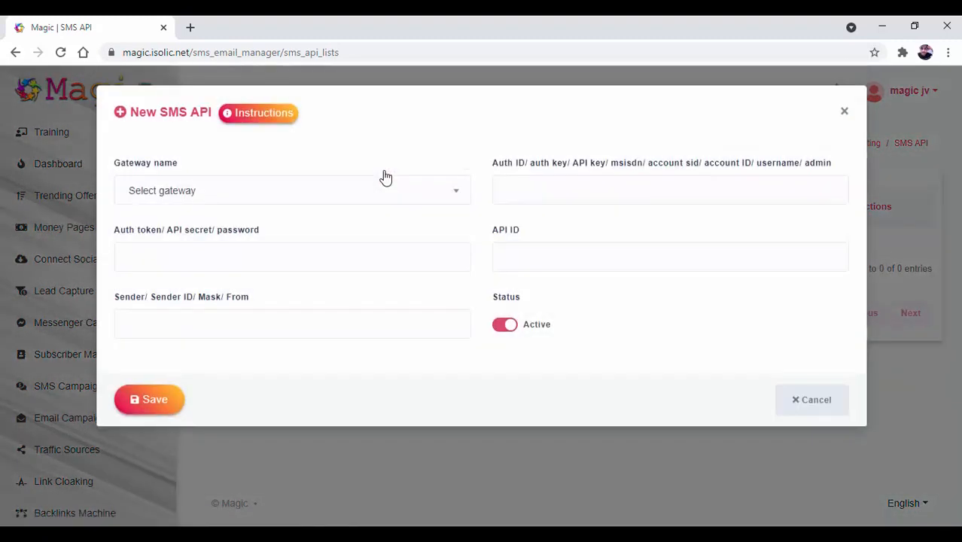
pyautogui.click(385, 194)
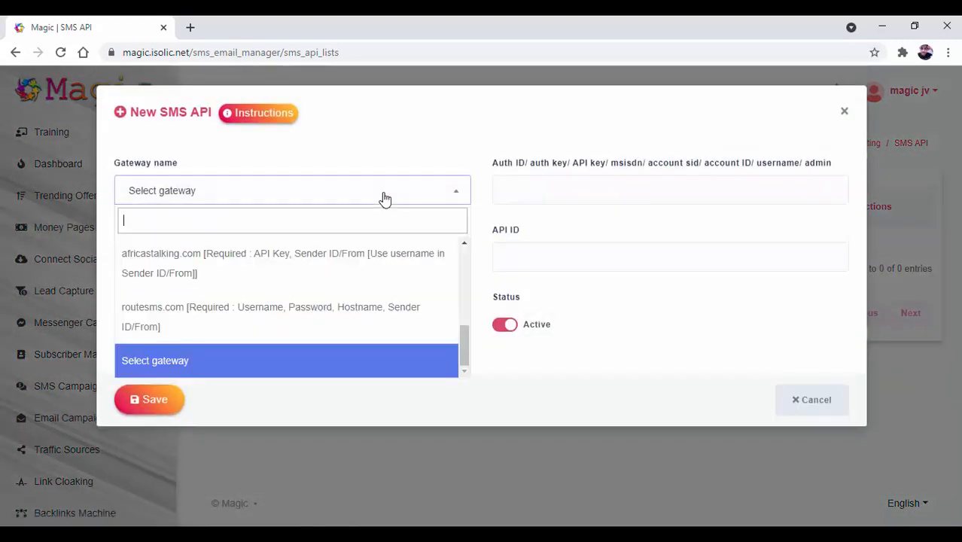
pyautogui.scroll(1, 365, 316)
pyautogui.scroll(5, 367, 308)
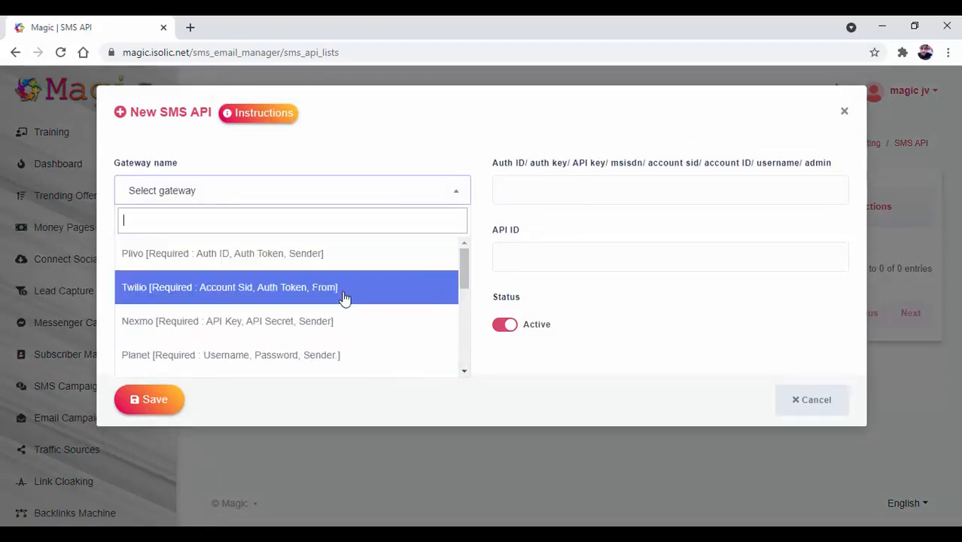
pyautogui.scroll(-2, 362, 336)
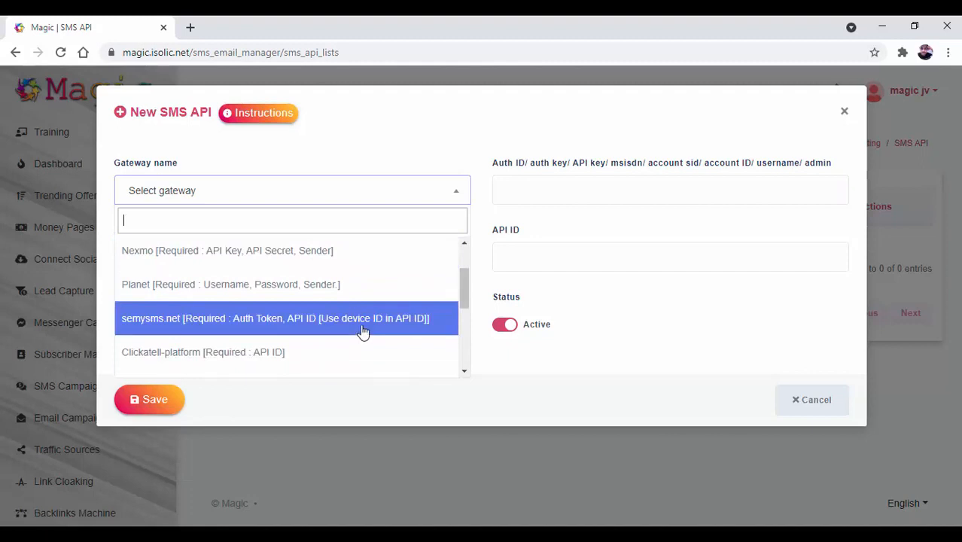
pyautogui.scroll(-4, 363, 331)
pyautogui.scroll(3, 363, 329)
pyautogui.scroll(-3, 361, 329)
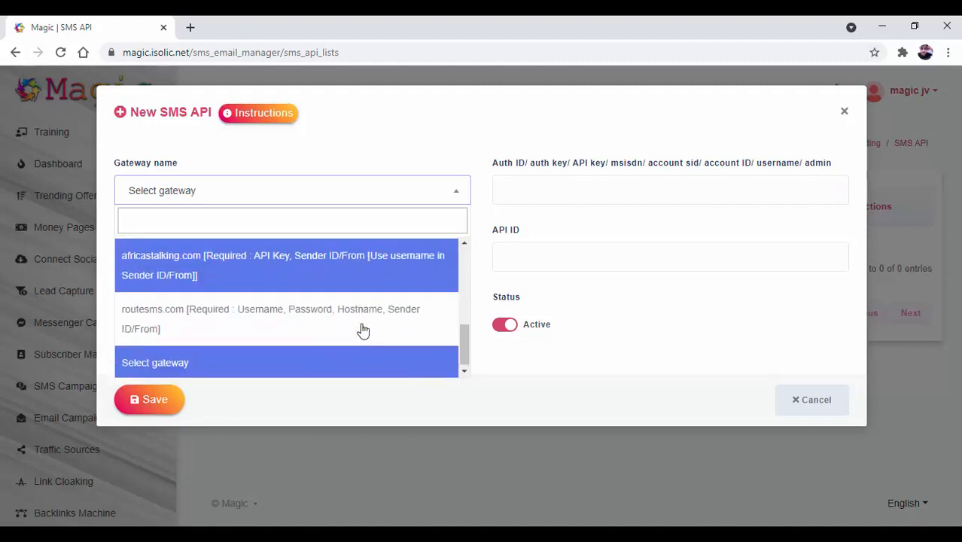
pyautogui.scroll(5, 361, 329)
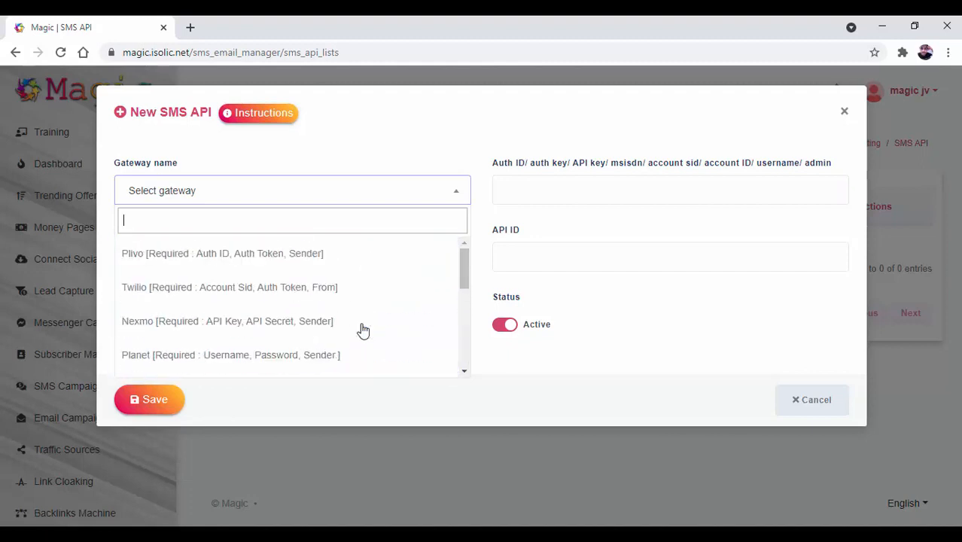
pyautogui.click(338, 255)
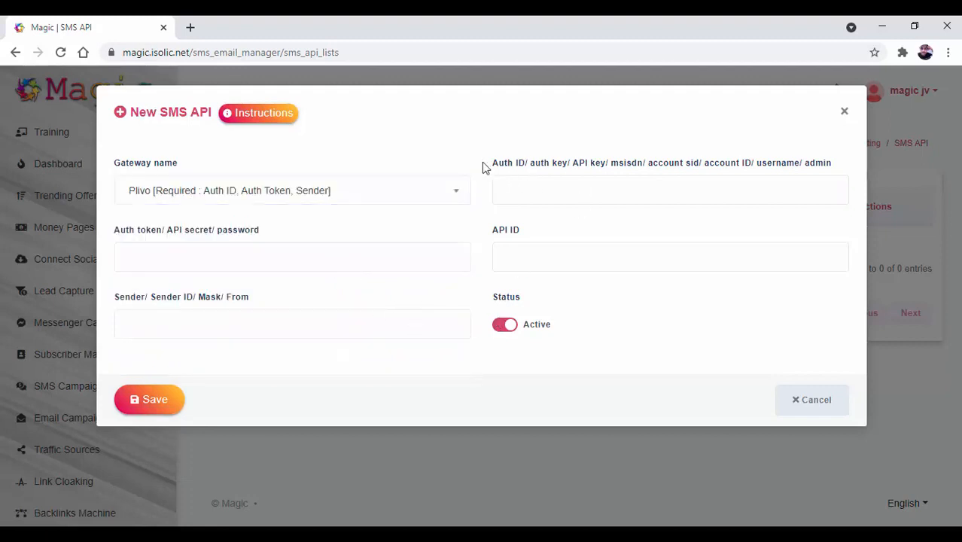
pyautogui.moveTo(488, 162); pyautogui.dragTo(837, 175)
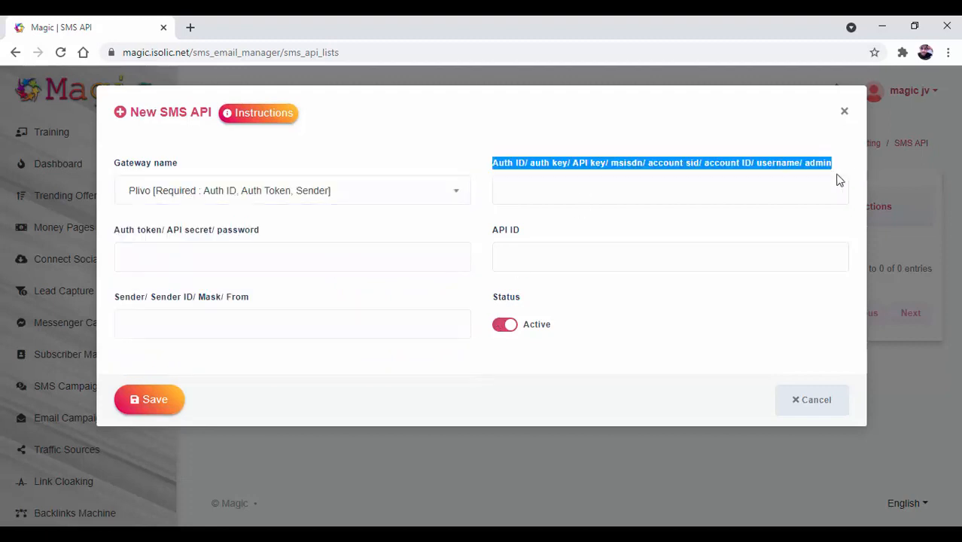
pyautogui.click(564, 137)
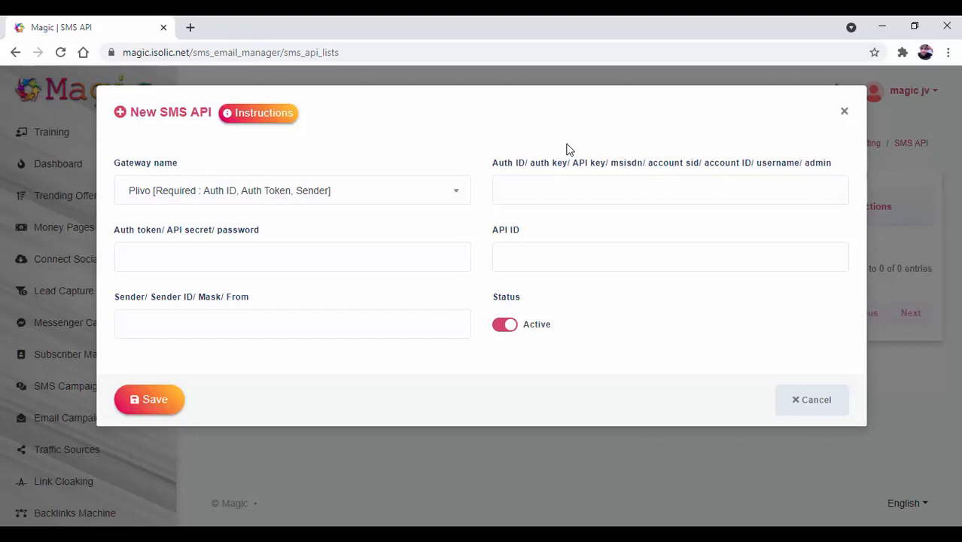
# - Browse the gateway list again keeping Plivo, then dismiss the New SMS API form unsaved
pyautogui.click(429, 196)
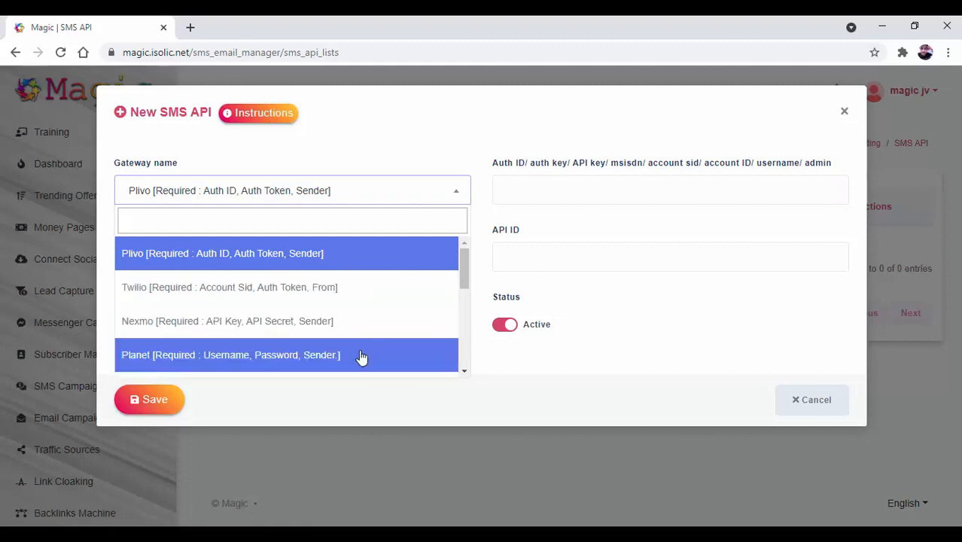
pyautogui.scroll(-1, 361, 356)
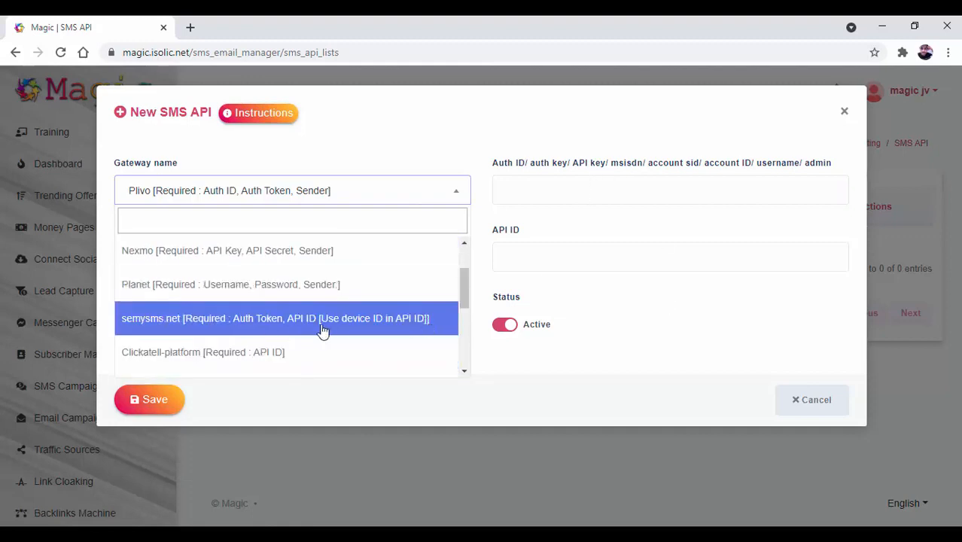
pyautogui.click(570, 186)
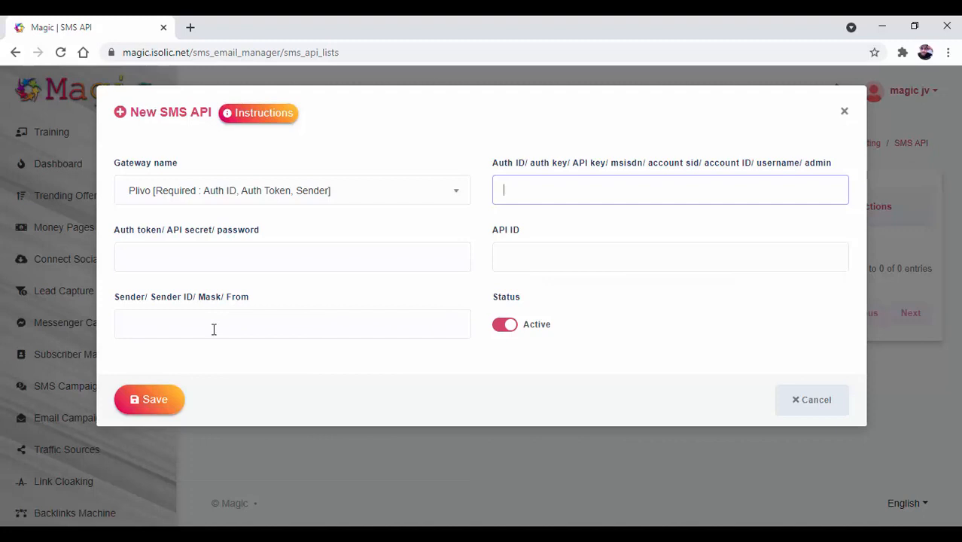
pyautogui.click(325, 203)
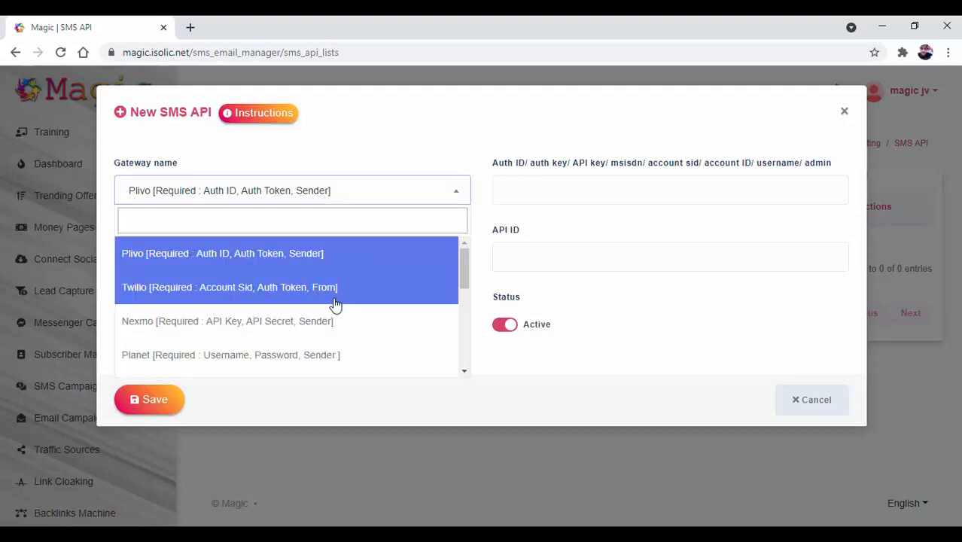
pyautogui.click(516, 301)
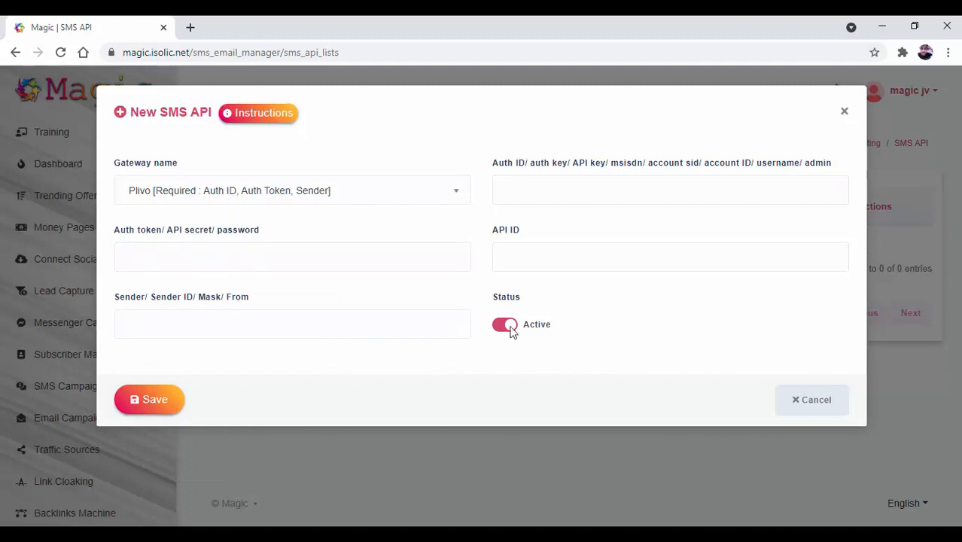
pyautogui.click(841, 113)
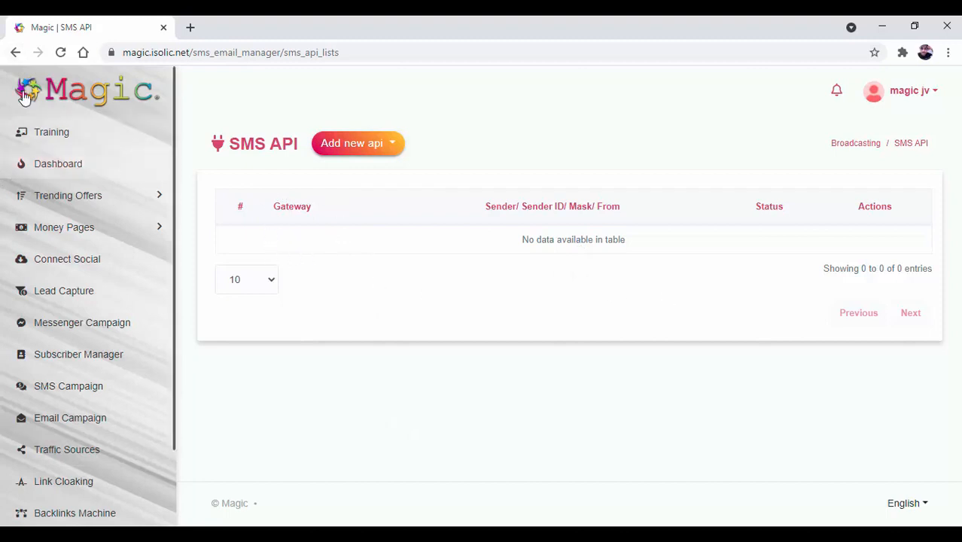
# - Return to the SMS Campaign hub and open the SMS template page
pyautogui.click(15, 52)
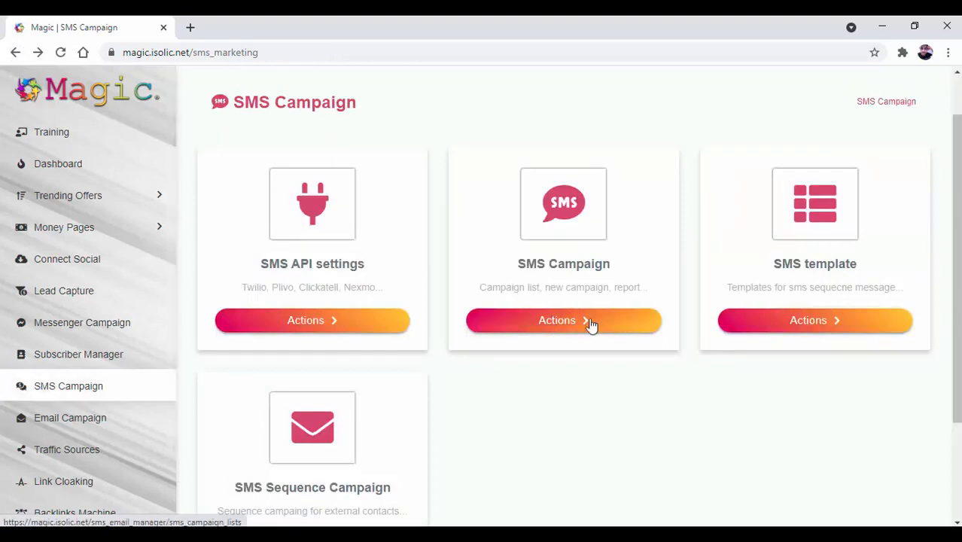
pyautogui.click(816, 323)
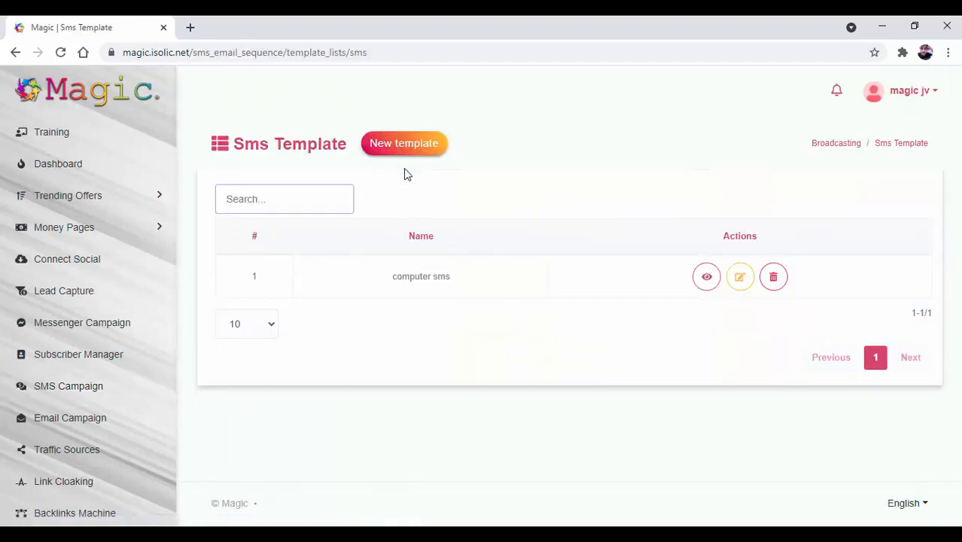
# - Create and save template 'Test' with content 'Hello Testing', correcting the Hrllo typo
pyautogui.click(401, 144)
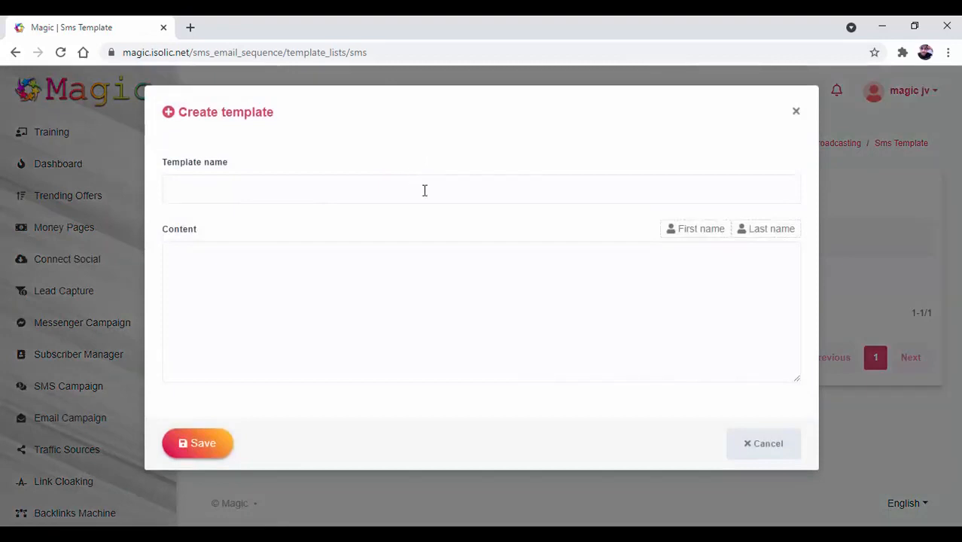
pyautogui.click(425, 191)
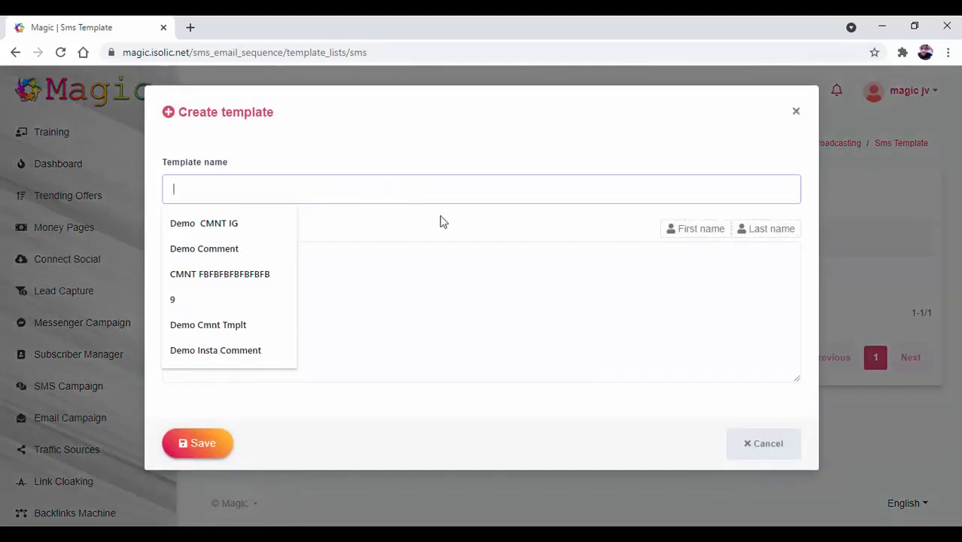
pyautogui.click(470, 321)
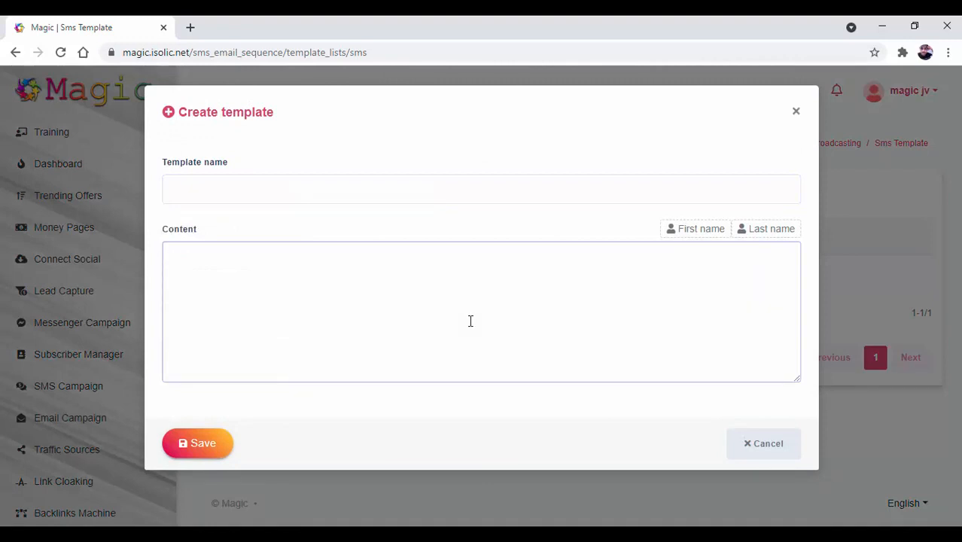
pyautogui.click(428, 197)
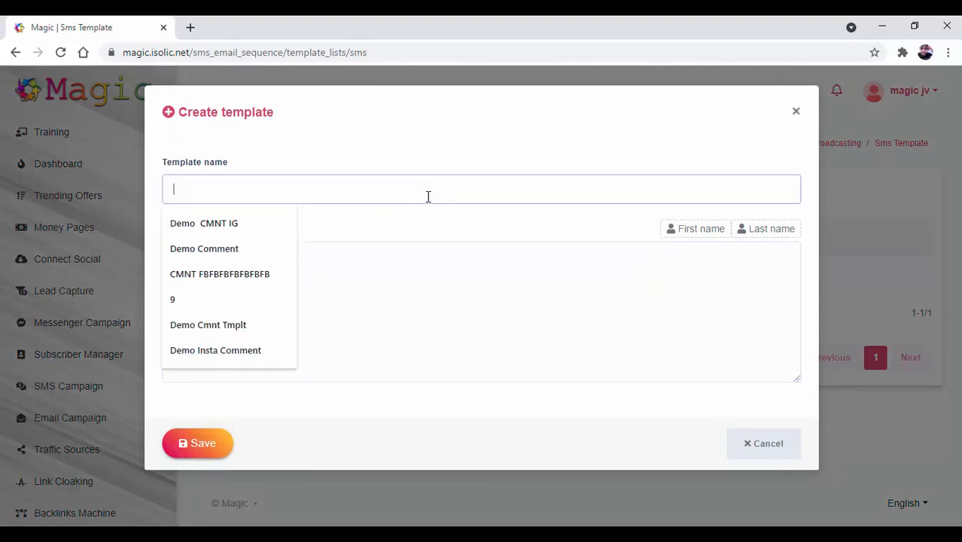
pyautogui.write('Test')
pyautogui.press('Tab')
pyautogui.write('Hr')
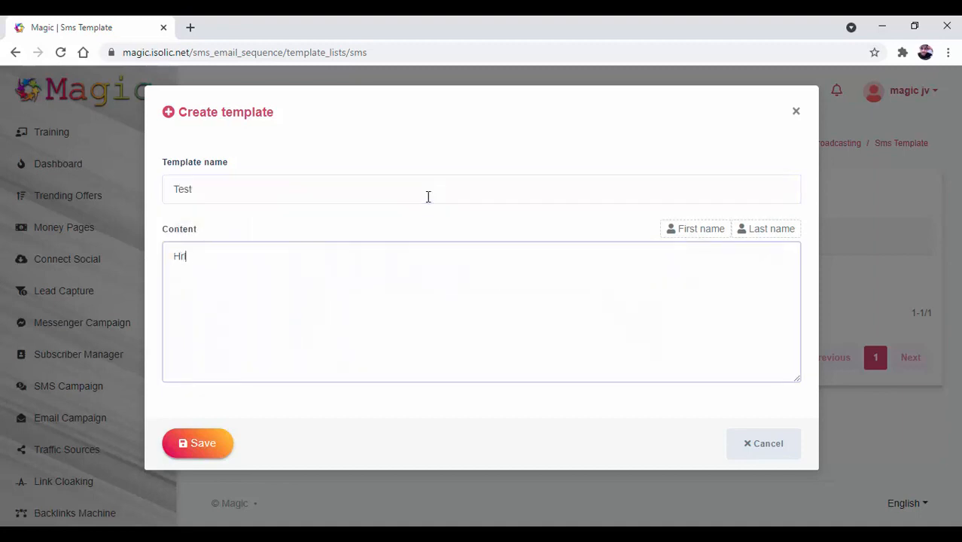
pyautogui.write('llo Testing')
pyautogui.rightClick(186, 264)
pyautogui.click(203, 275)
pyautogui.click(186, 443)
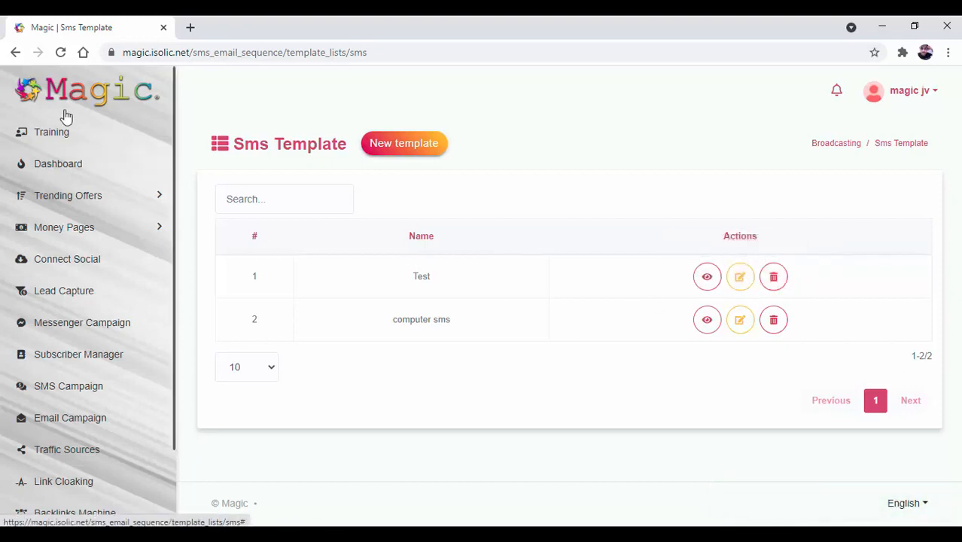
# - Start a new SMS campaign from the hub and name it 'CMPN Demo'
pyautogui.click(17, 54)
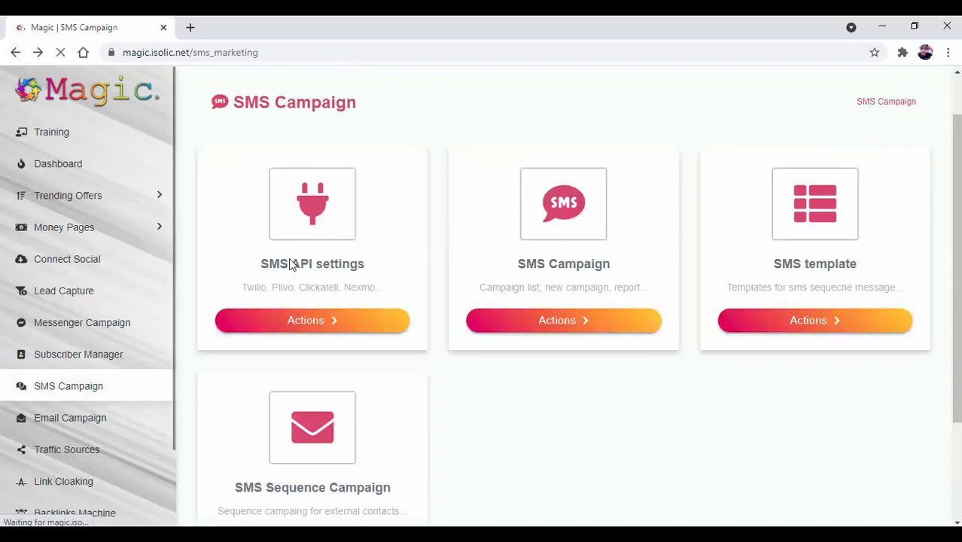
pyautogui.click(581, 331)
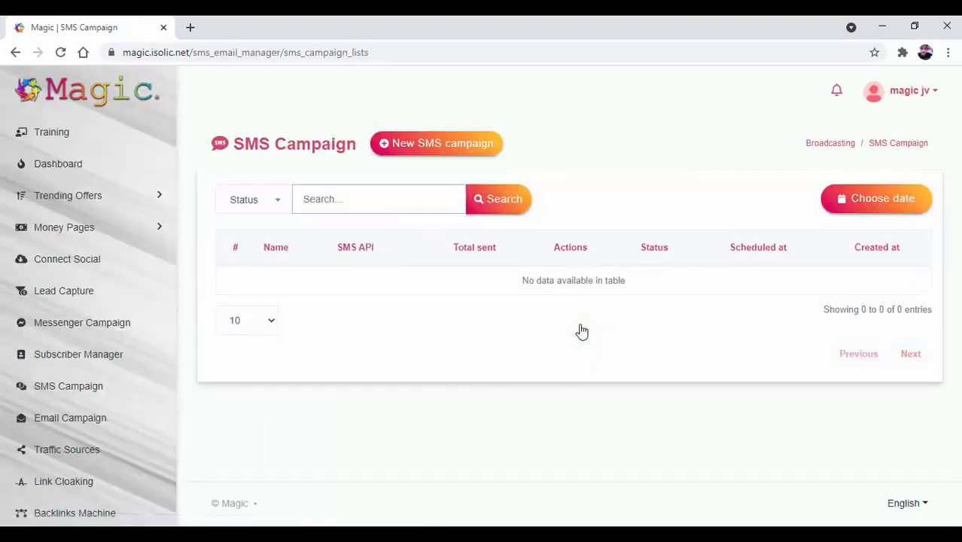
pyautogui.click(424, 149)
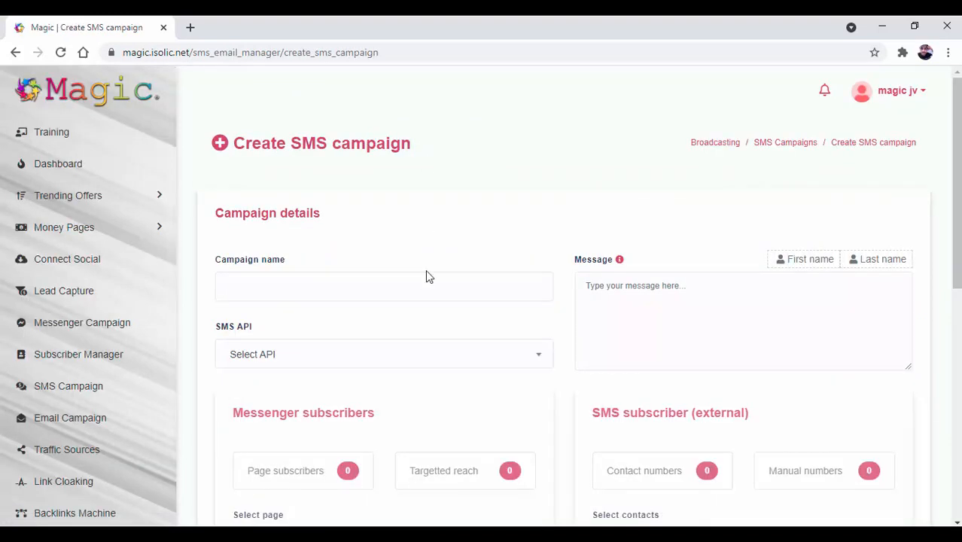
pyautogui.click(438, 286)
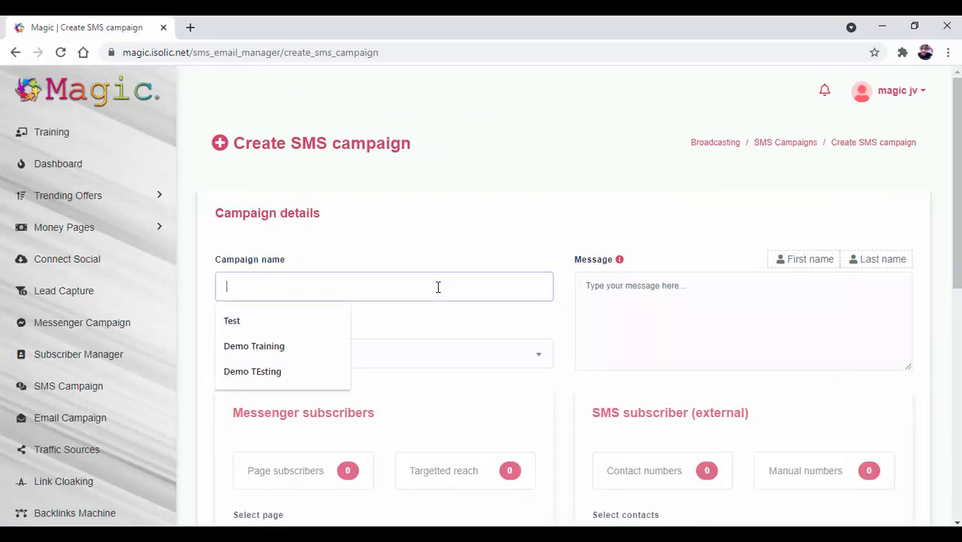
pyautogui.write('M')
pyautogui.press('BackSpace')
pyautogui.write('CMPN')
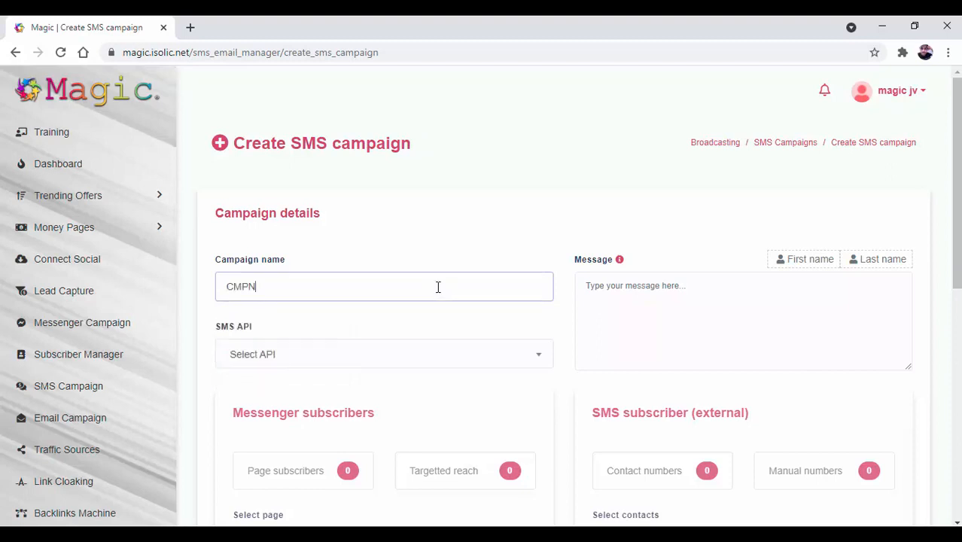
pyautogui.write(' Demo')
# - Write 'Hello!' as the campaign message
pyautogui.click(798, 296)
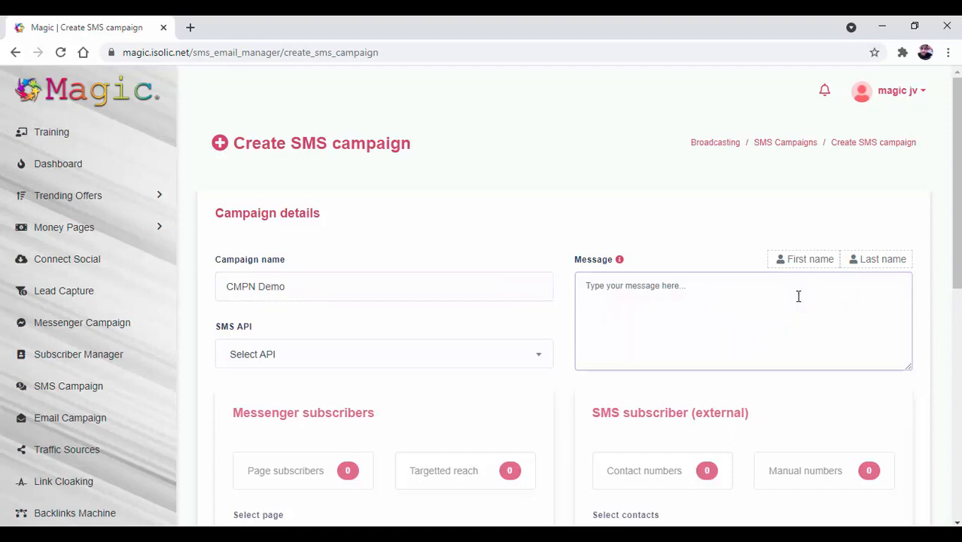
pyautogui.write('Hello@')
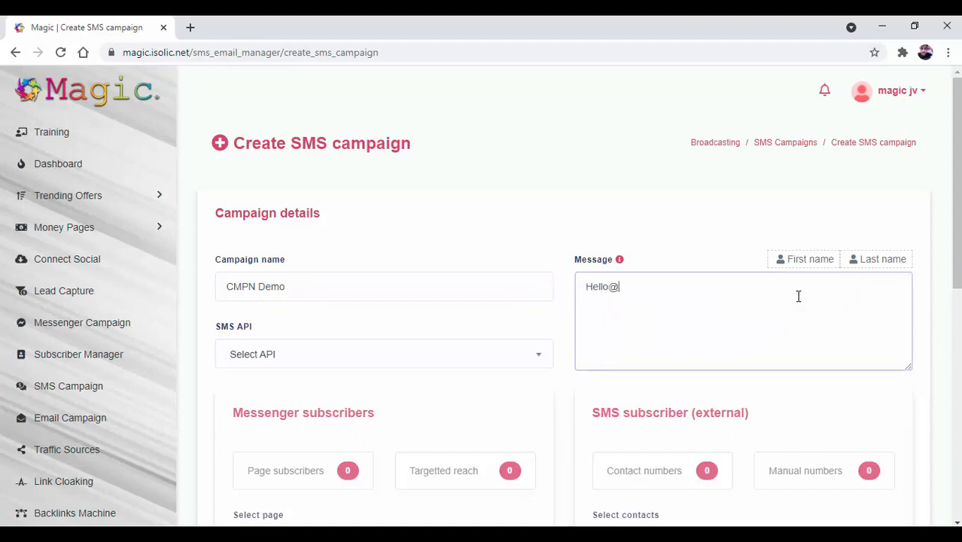
pyautogui.press('BackSpace')
pyautogui.write('!')
pyautogui.click(326, 367)
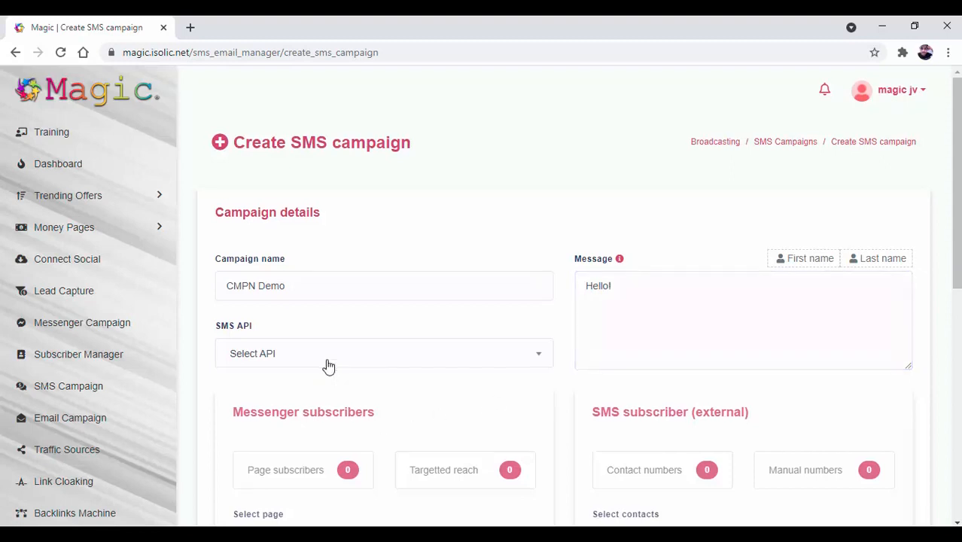
pyautogui.scroll(-3, 328, 366)
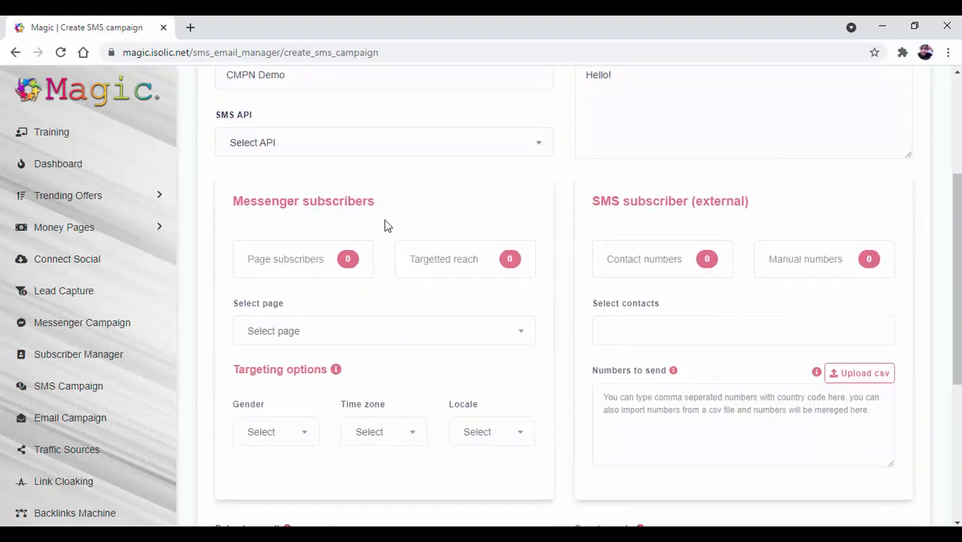
pyautogui.click(407, 334)
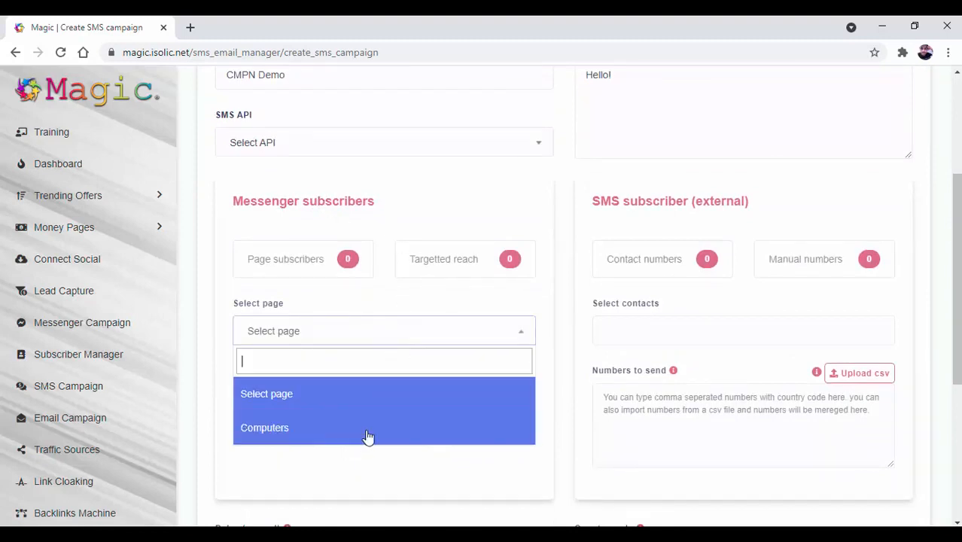
pyautogui.click(486, 209)
pyautogui.scroll(1, 514, 286)
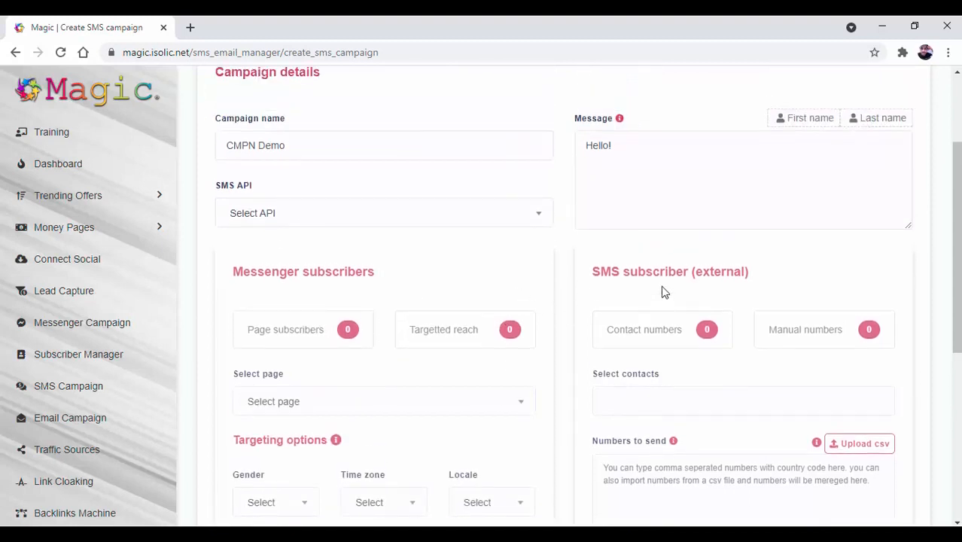
pyautogui.scroll(-2, 661, 287)
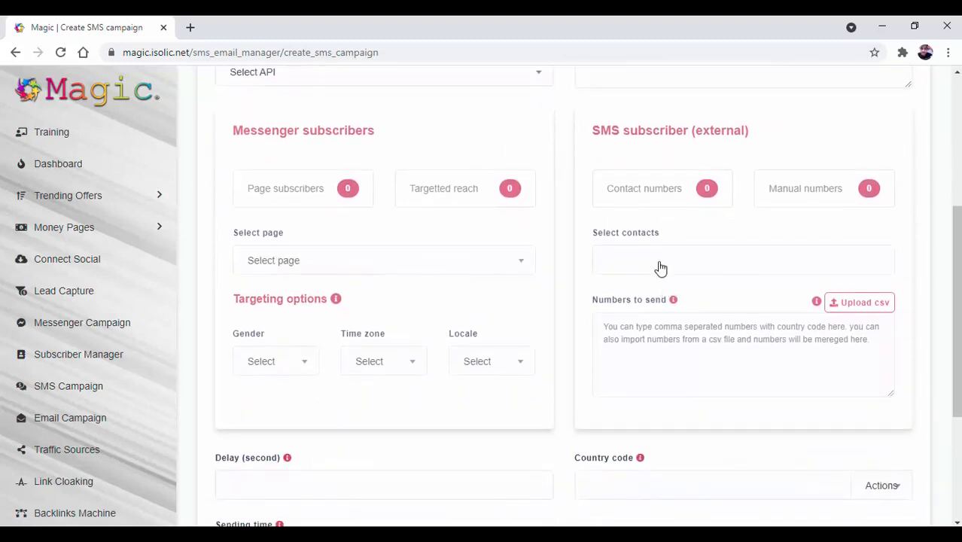
# - Enter two comma-separated phone numbers in Numbers to send and open the CSV import dialog
pyautogui.click(660, 263)
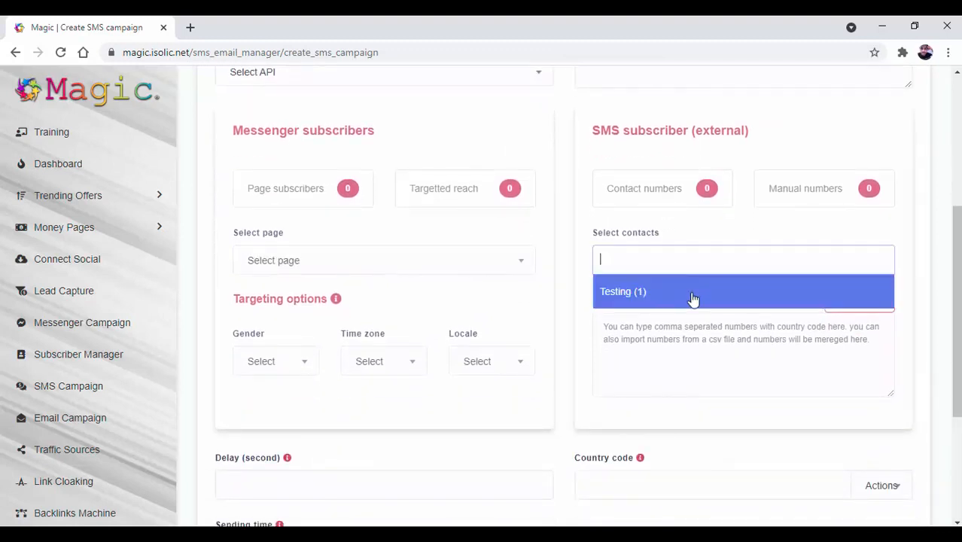
pyautogui.click(744, 223)
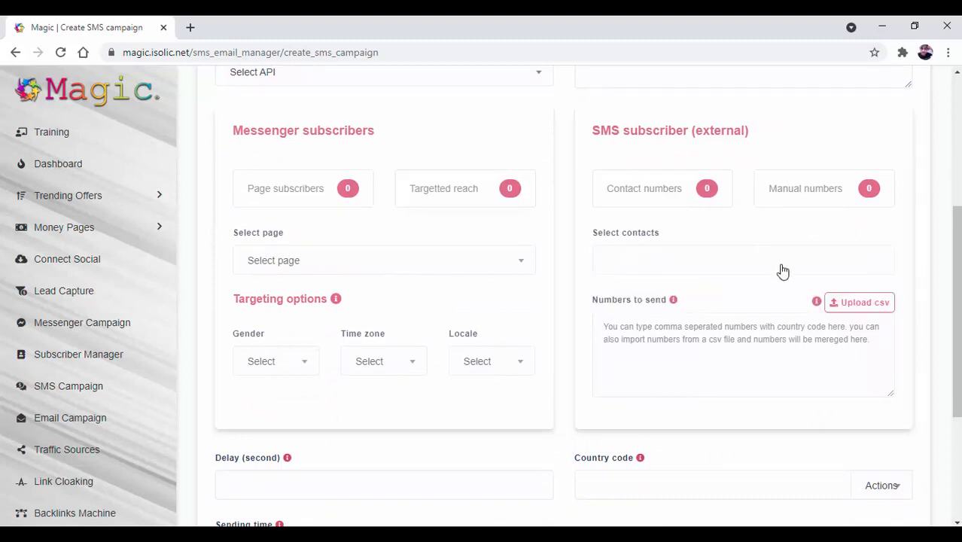
pyautogui.click(657, 333)
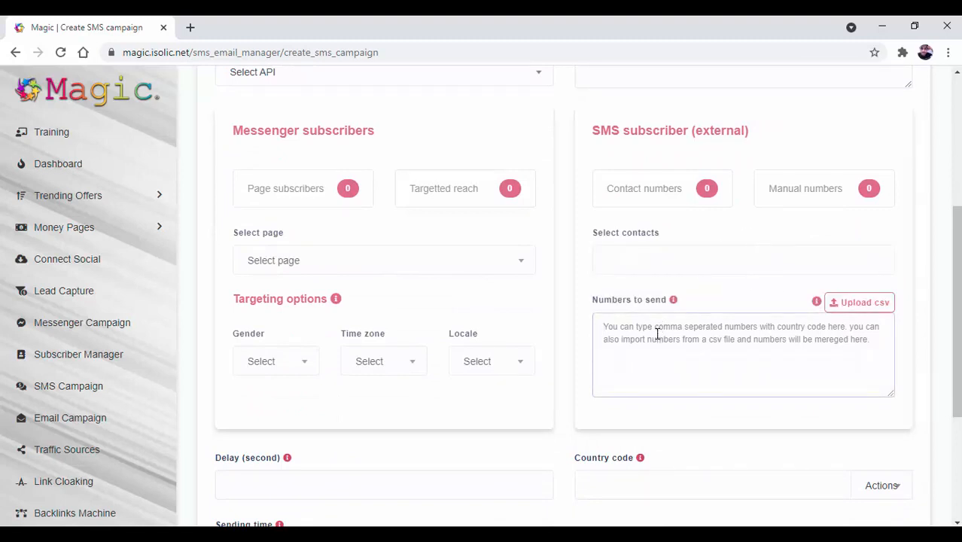
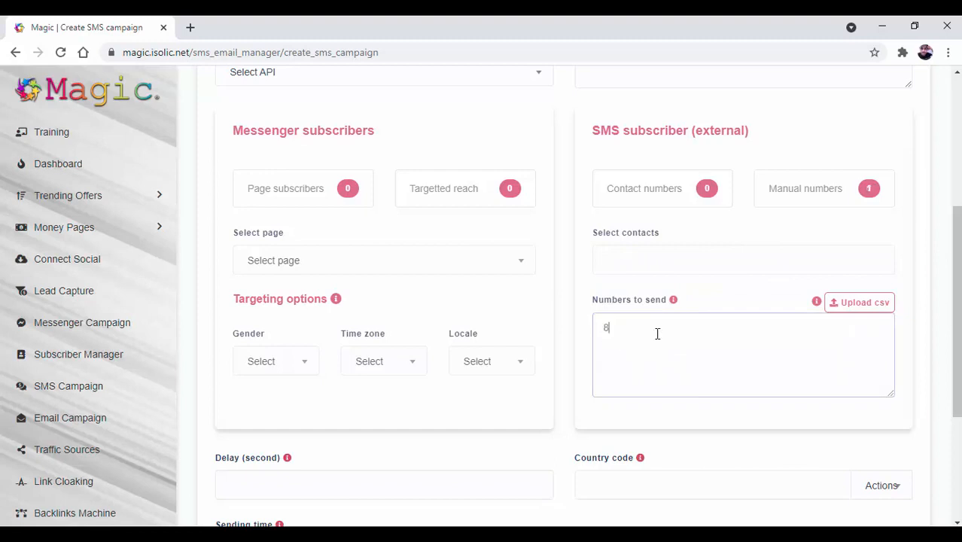
pyautogui.click(879, 311)
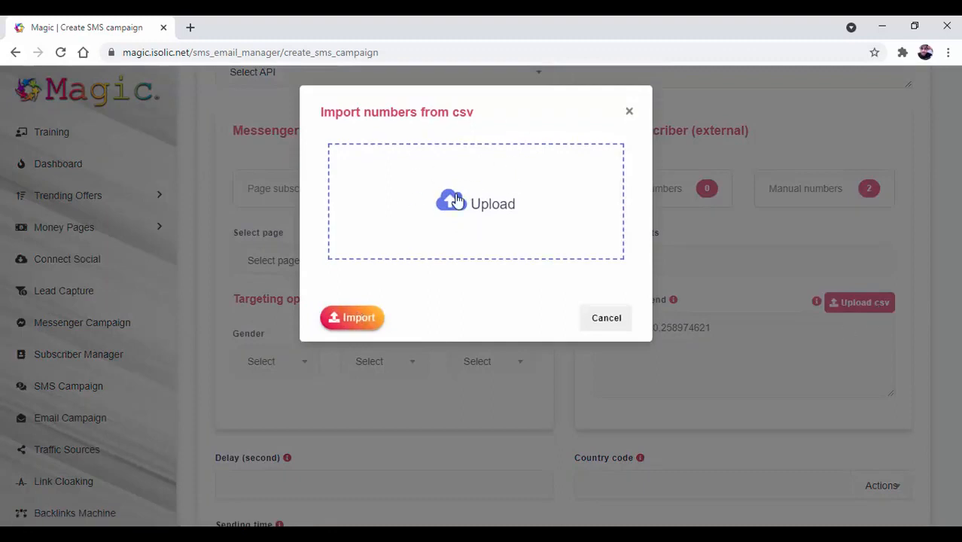
# - Close the CSV dialog and review the form, toggling immediate sending off and back on
pyautogui.click(357, 319)
pyautogui.scroll(-2, 382, 322)
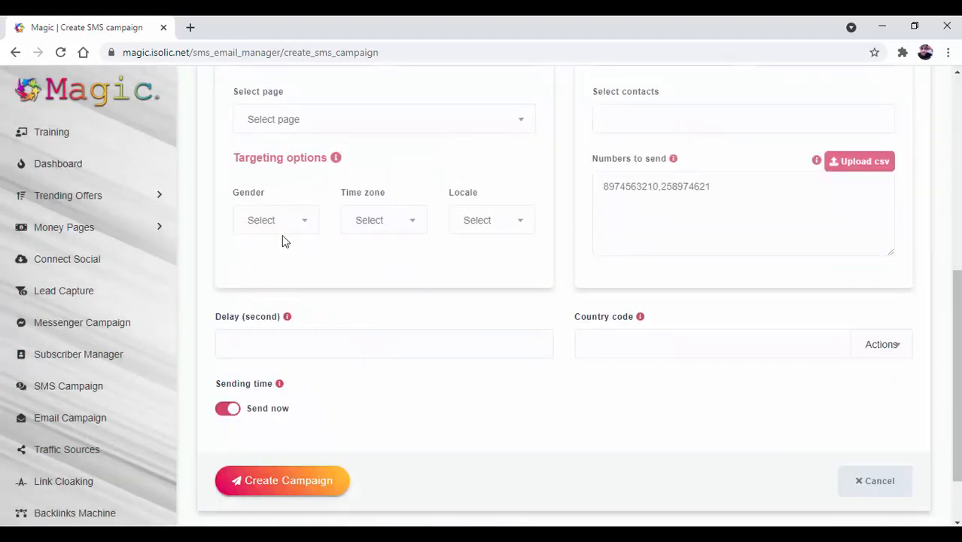
pyautogui.scroll(4, 463, 315)
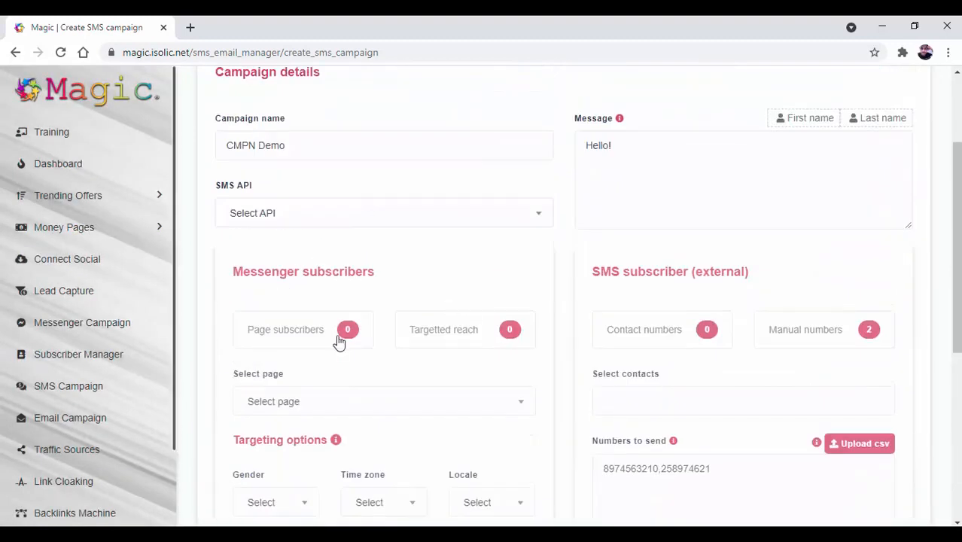
pyautogui.scroll(-2, 339, 340)
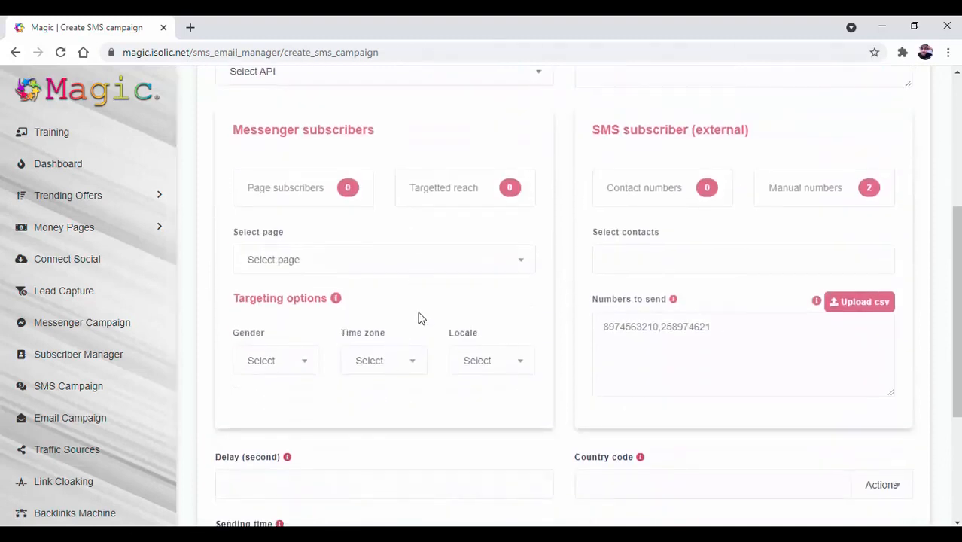
pyautogui.scroll(-3, 419, 316)
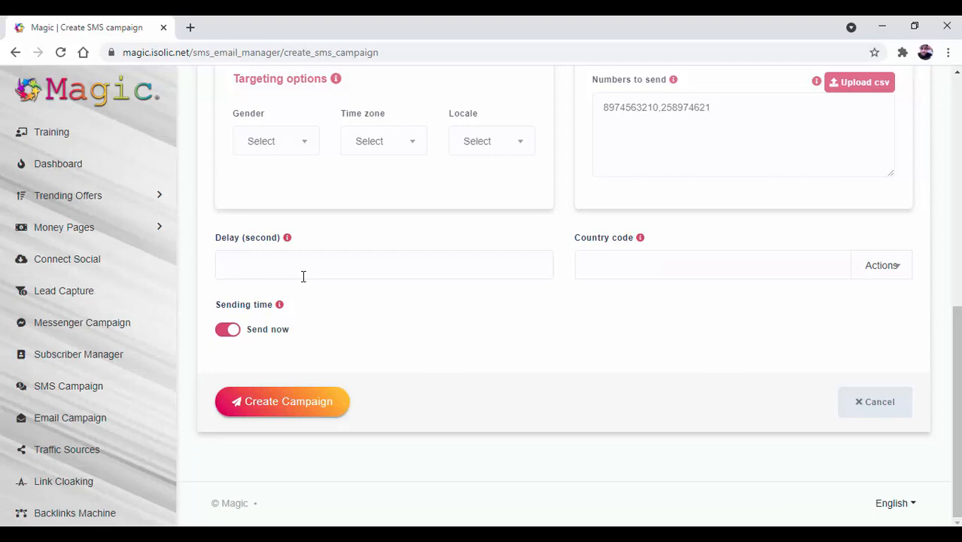
pyautogui.click(648, 262)
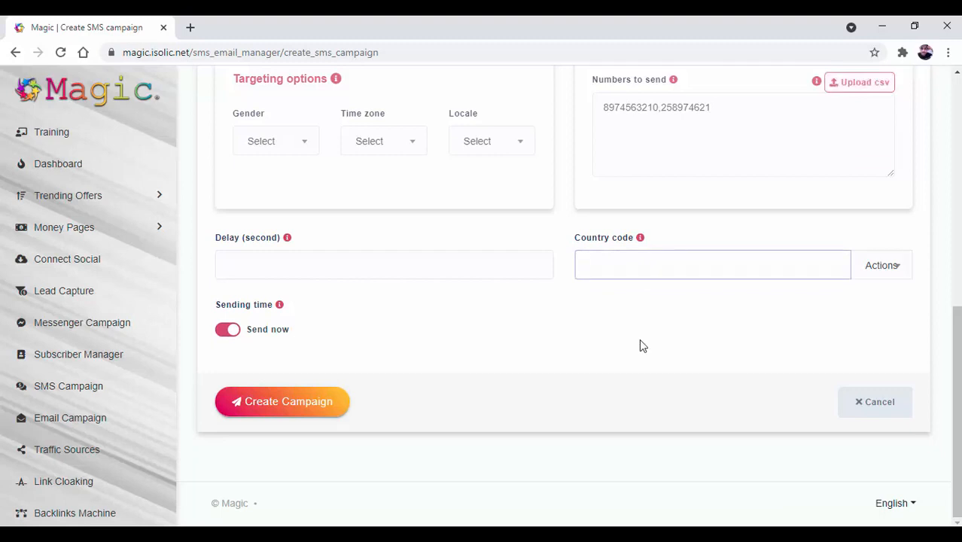
pyautogui.click(235, 336)
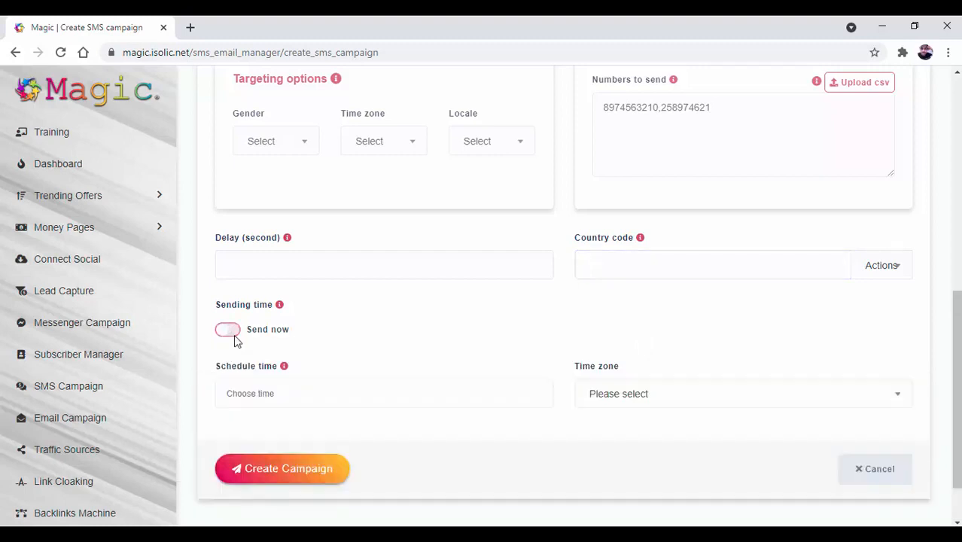
pyautogui.click(234, 337)
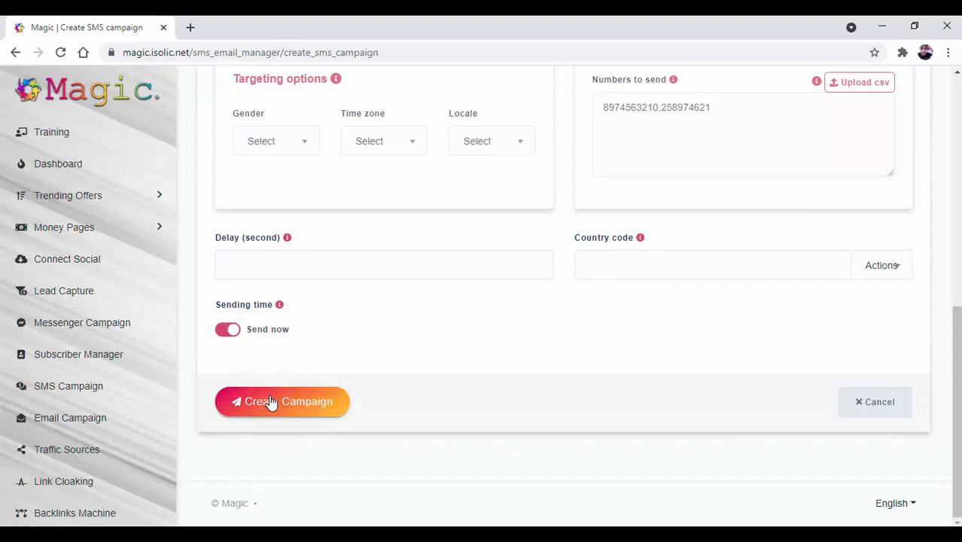
pyautogui.scroll(7, 665, 433)
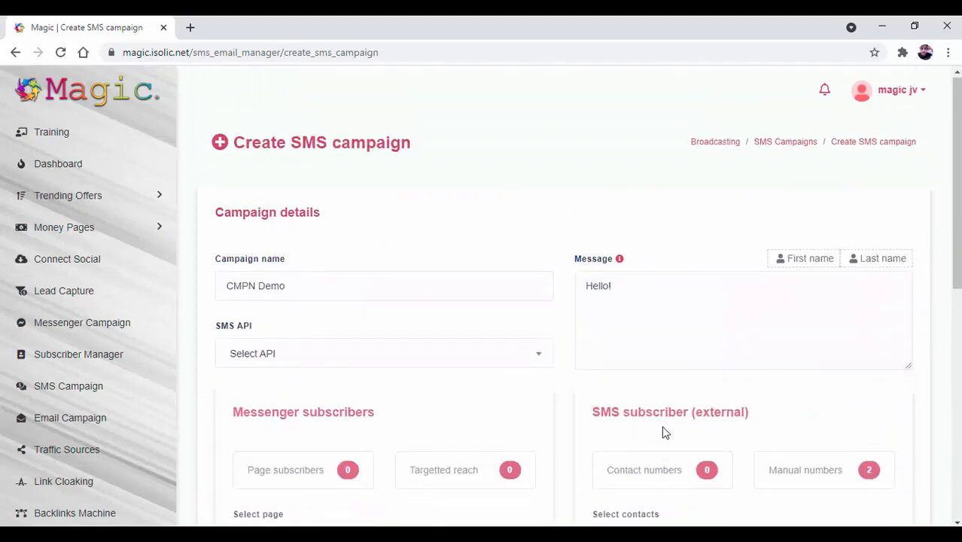
pyautogui.scroll(-7, 665, 432)
# - Cancel the unsaved campaign, confirm, and open the SMS Sequence Campaign list
pyautogui.click(855, 405)
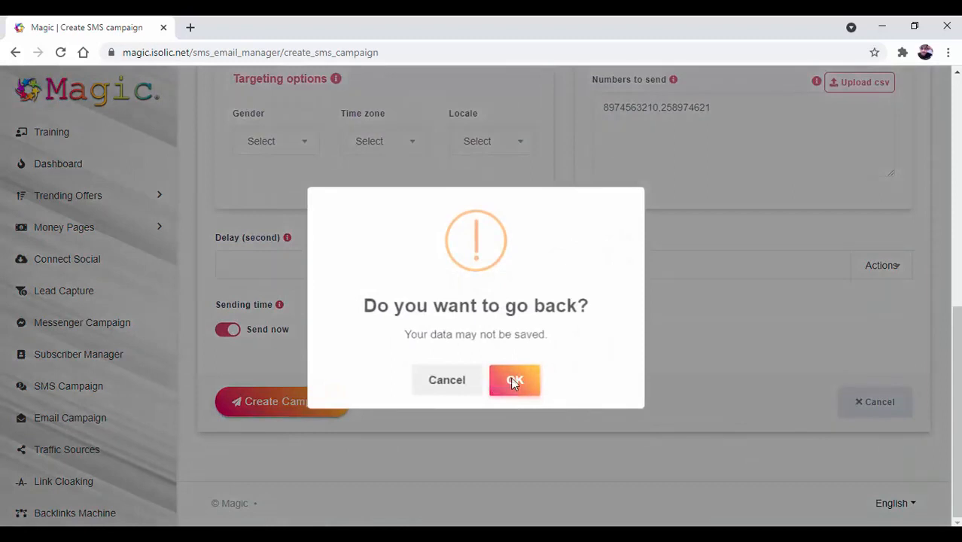
pyautogui.click(512, 381)
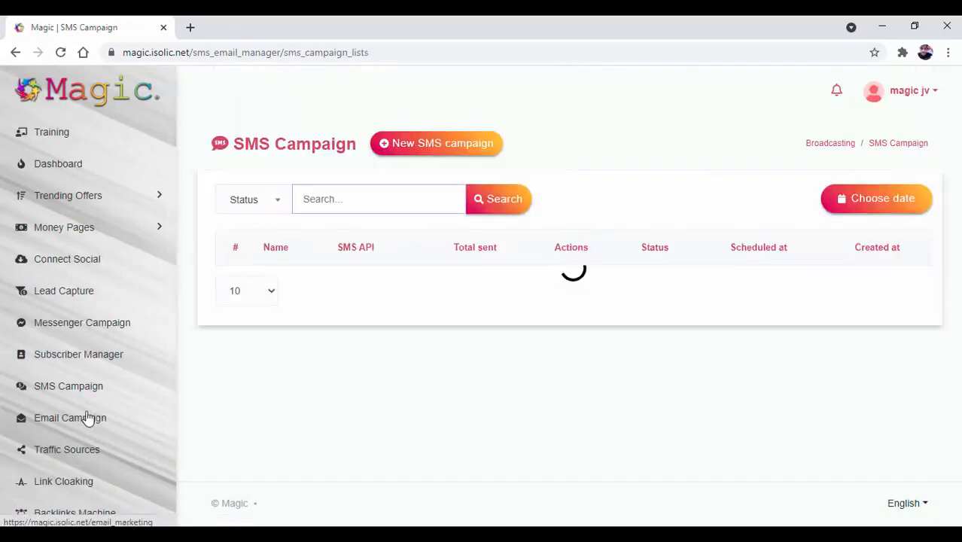
pyautogui.scroll(-1, 86, 416)
pyautogui.click(104, 303)
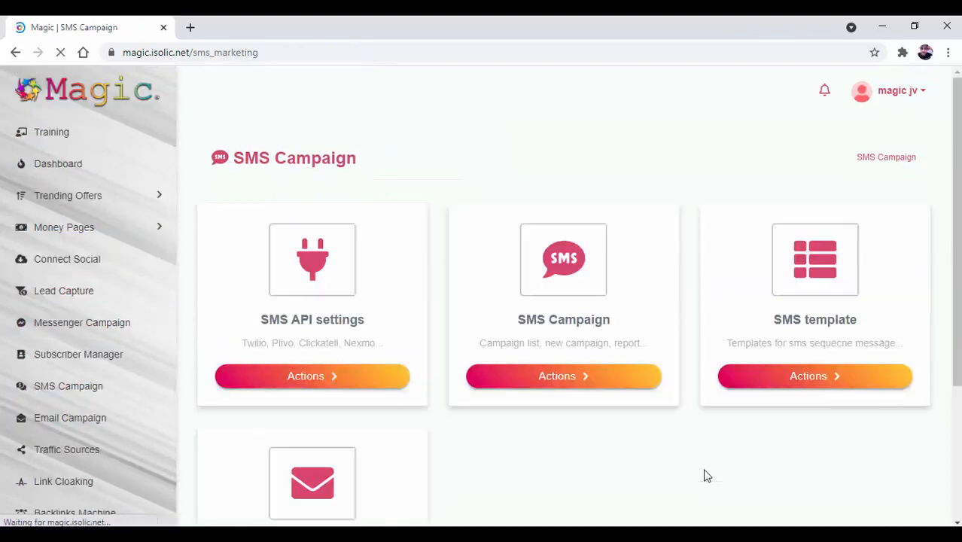
pyautogui.scroll(-1, 622, 443)
pyautogui.scroll(-2, 621, 443)
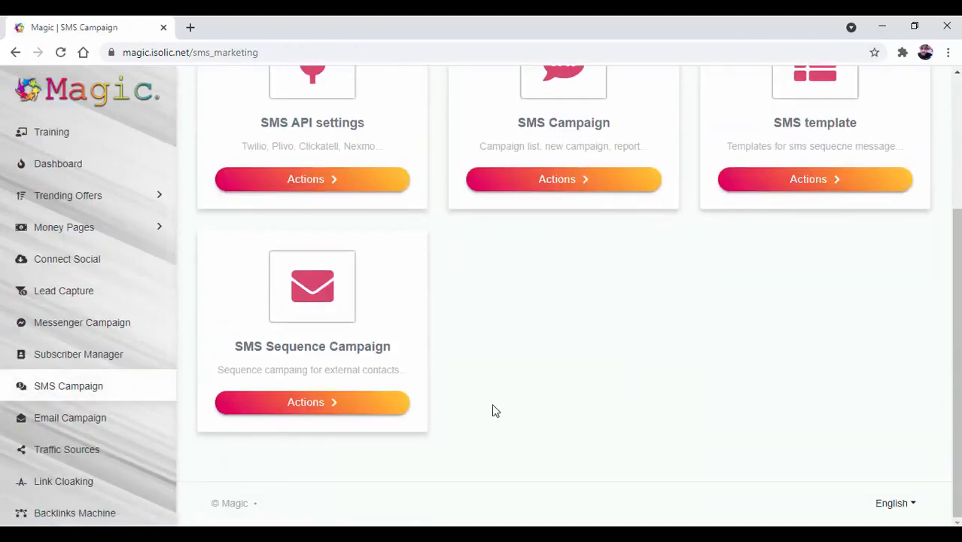
pyautogui.click(331, 405)
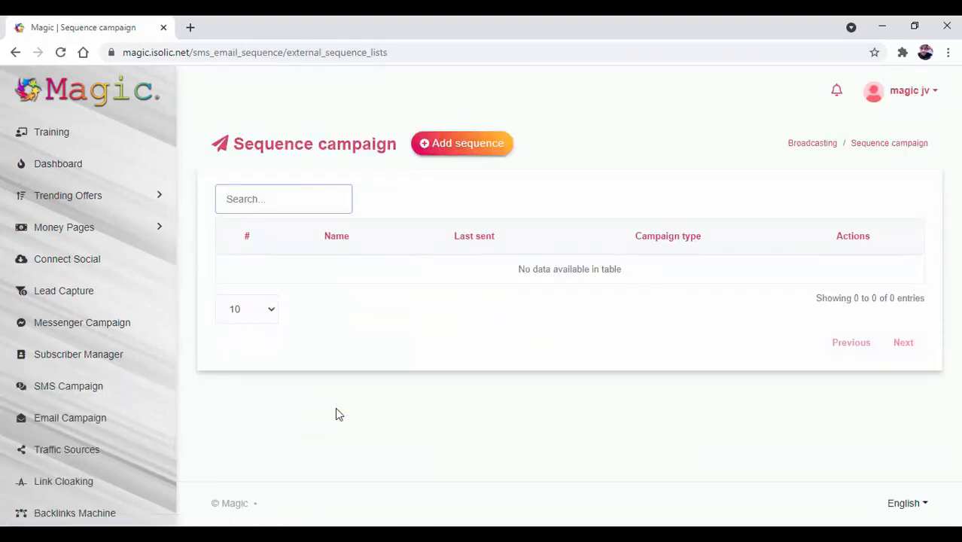
# - Start a new sequence and set its type to Sms
pyautogui.click(449, 146)
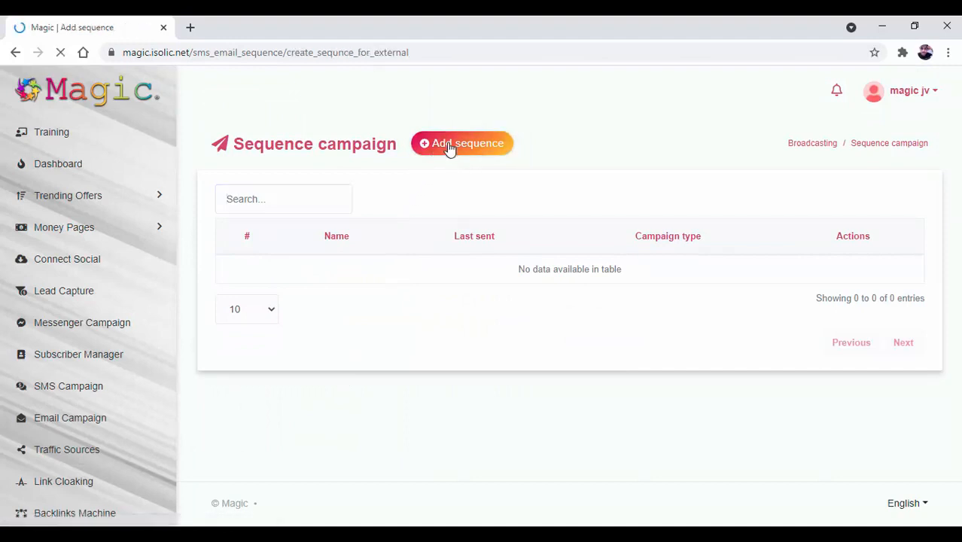
pyautogui.click(358, 228)
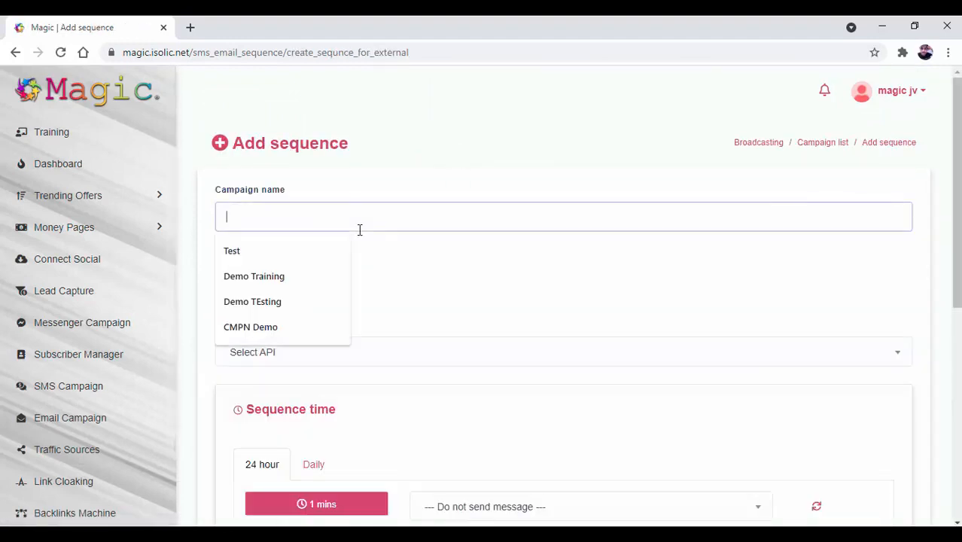
pyautogui.click(380, 176)
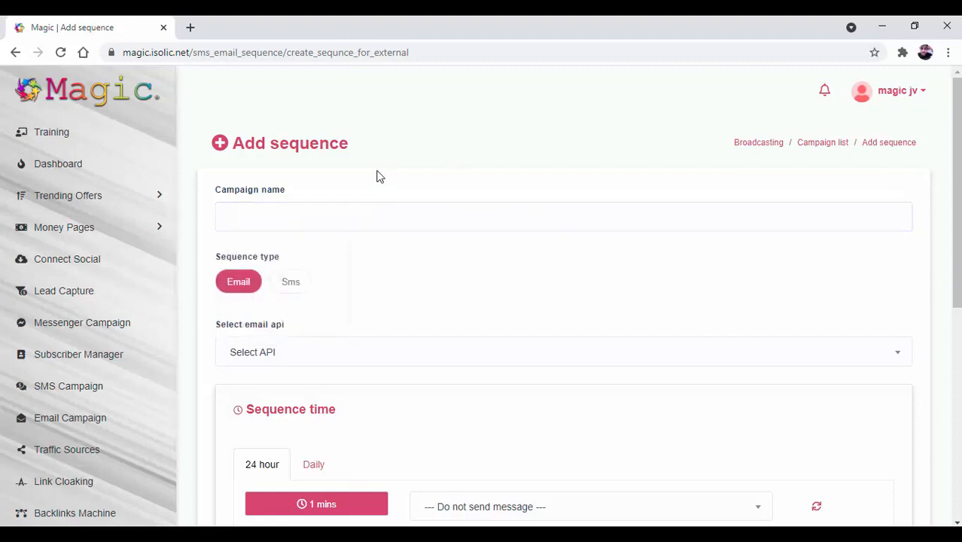
pyautogui.scroll(-2, 379, 176)
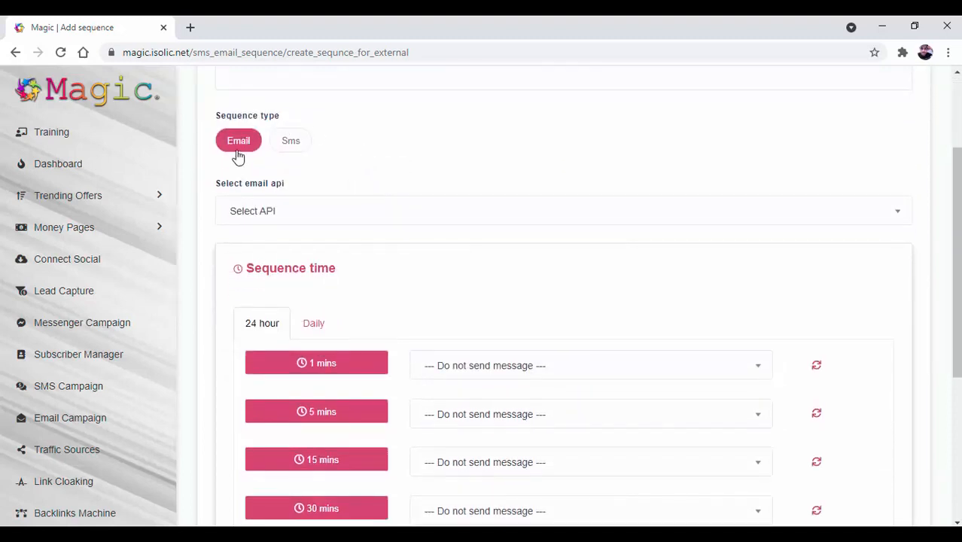
pyautogui.click(292, 141)
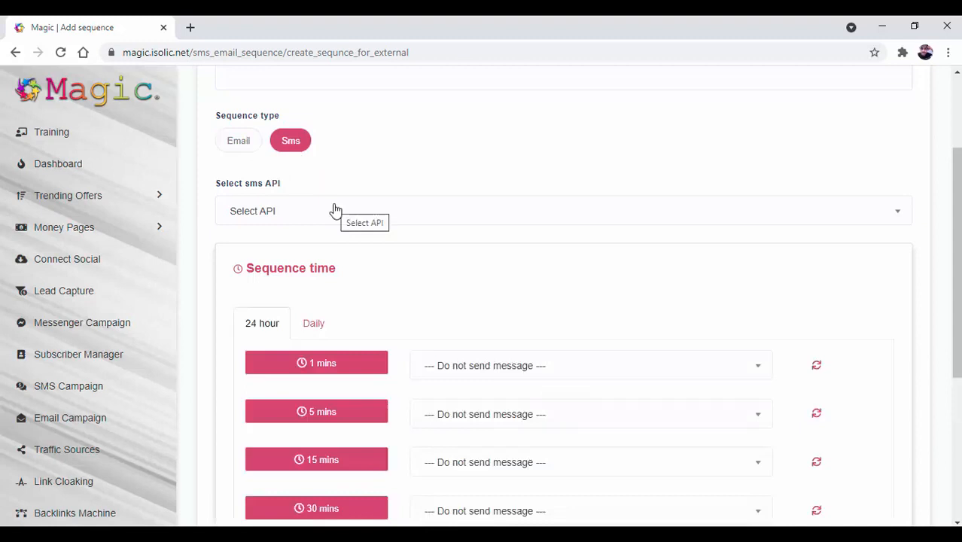
# - Check the 1-minute step's message choices unchanged and switch the schedule to Daily
pyautogui.scroll(-3, 335, 209)
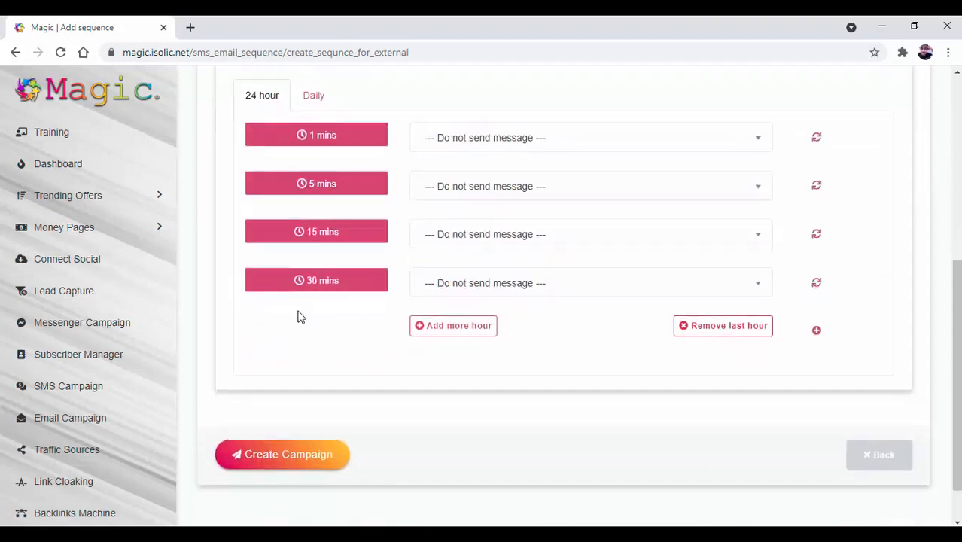
pyautogui.scroll(1, 306, 323)
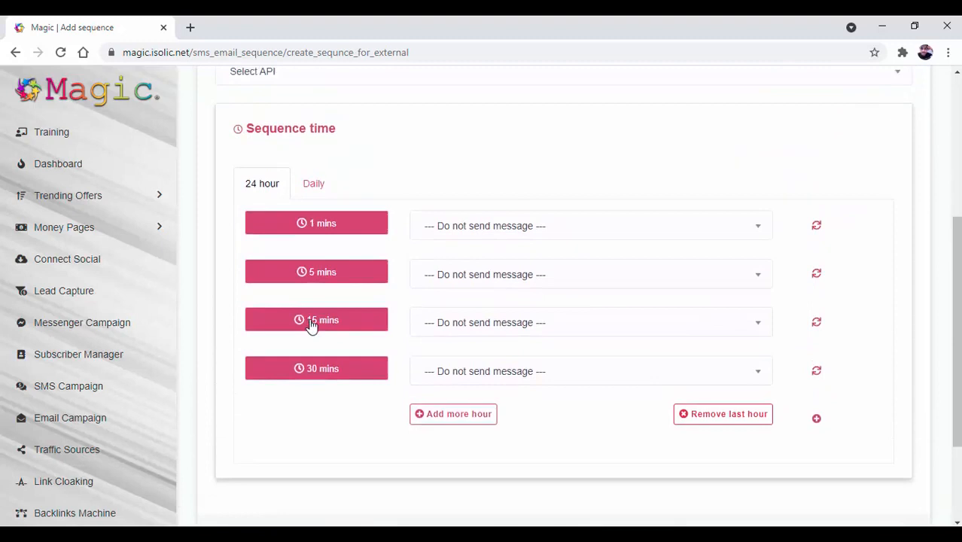
pyautogui.click(624, 230)
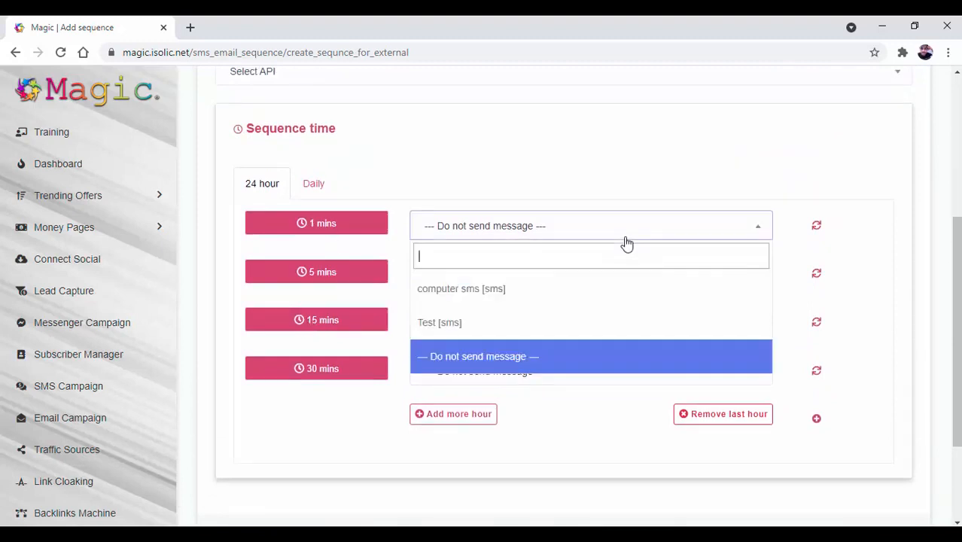
pyautogui.click(624, 231)
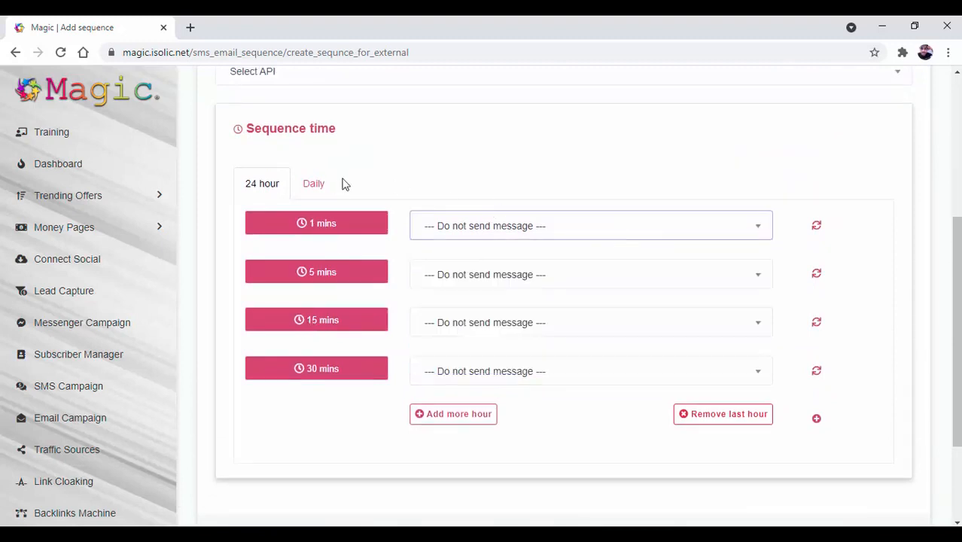
pyautogui.click(554, 230)
pyautogui.click(526, 227)
pyautogui.click(313, 183)
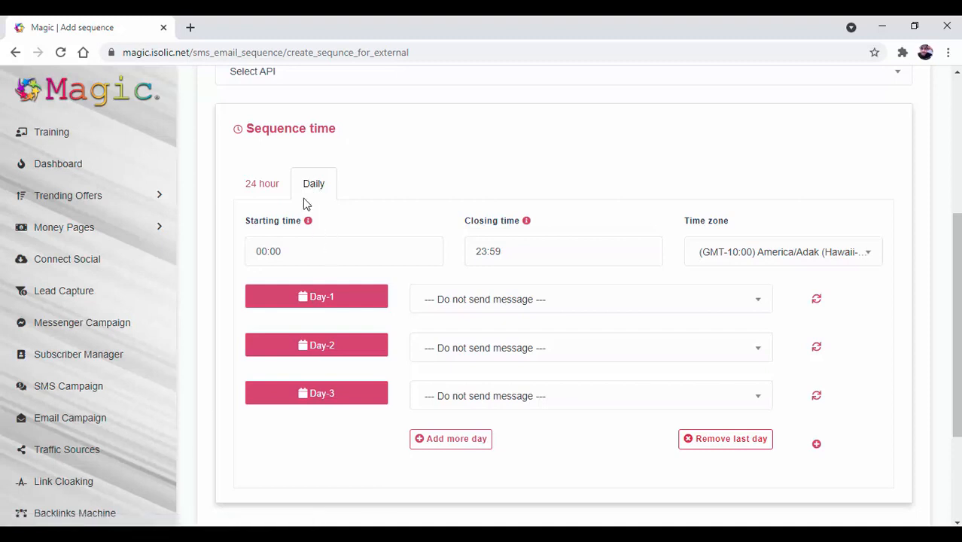
# - Switch the sequence schedule back to 24 hour and look over the rest of the form
pyautogui.click(277, 188)
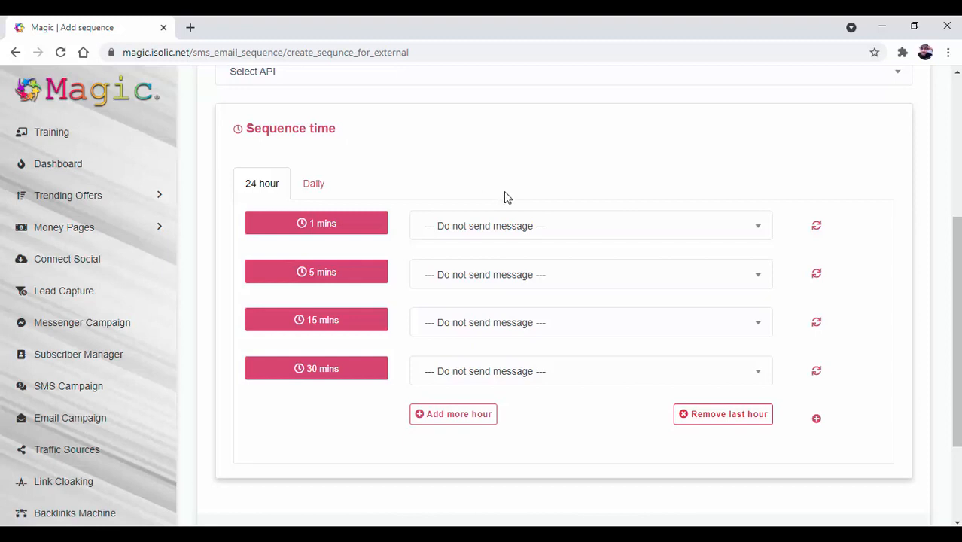
pyautogui.scroll(-2, 621, 412)
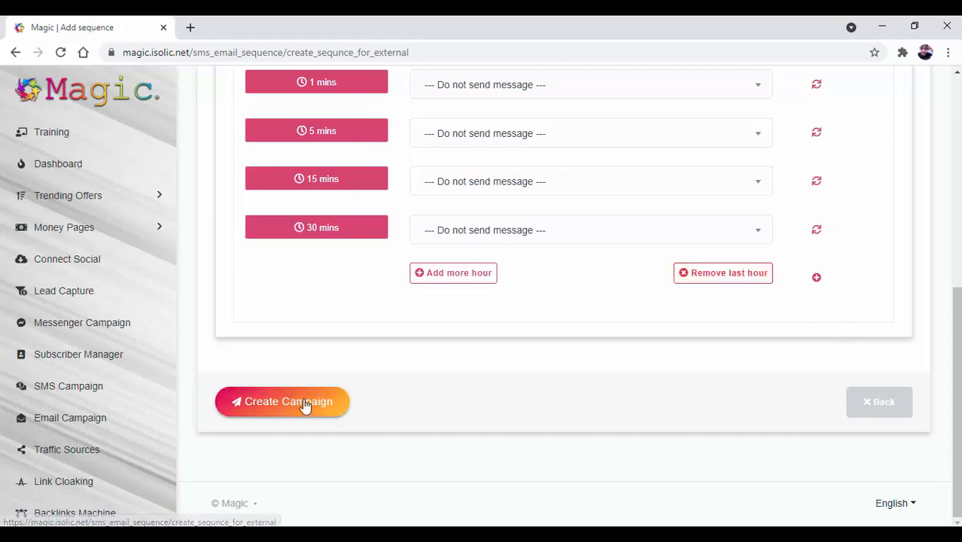
pyautogui.scroll(5, 370, 432)
pyautogui.scroll(-3, 371, 432)
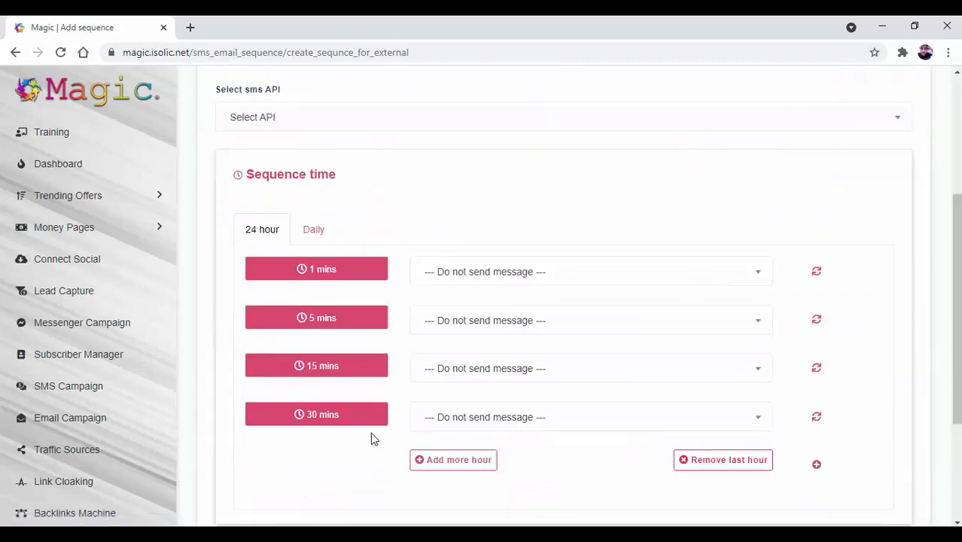
pyautogui.scroll(-3, 370, 432)
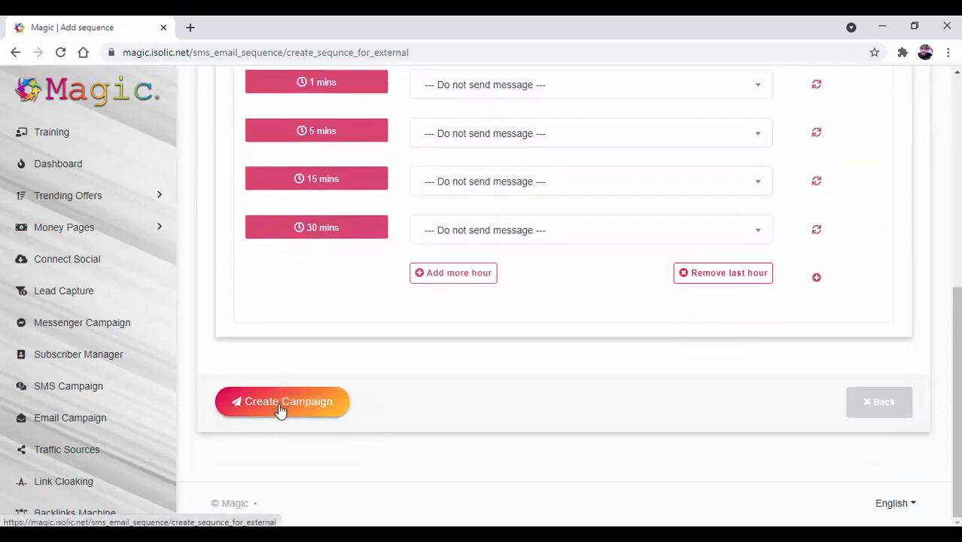
# - Abandon the Add sequence form without saving and return to the SMS Campaign page
pyautogui.click(873, 410)
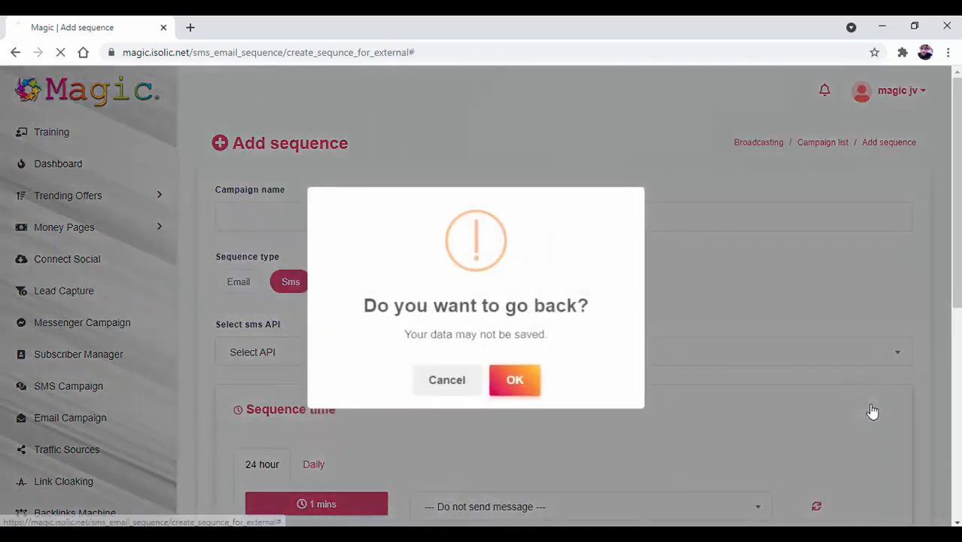
pyautogui.click(519, 380)
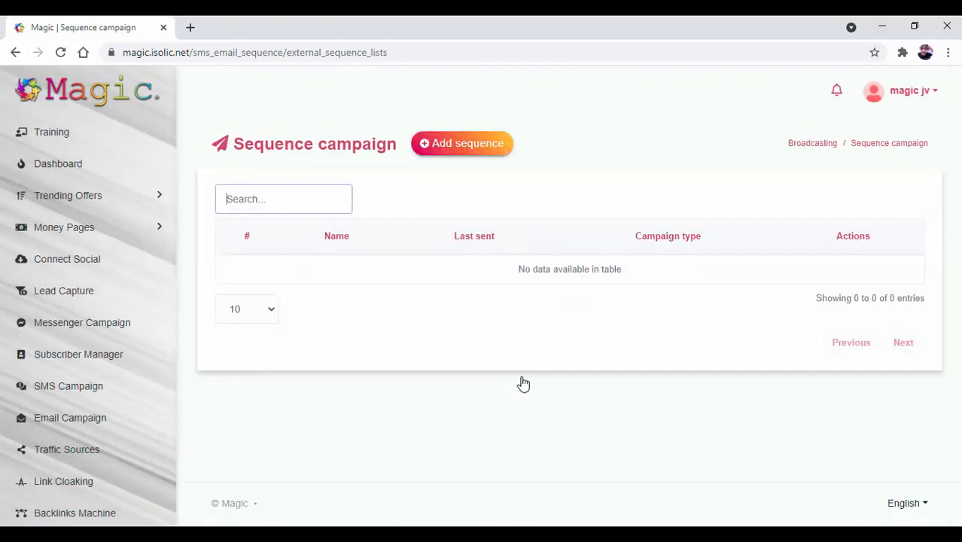
pyautogui.click(118, 397)
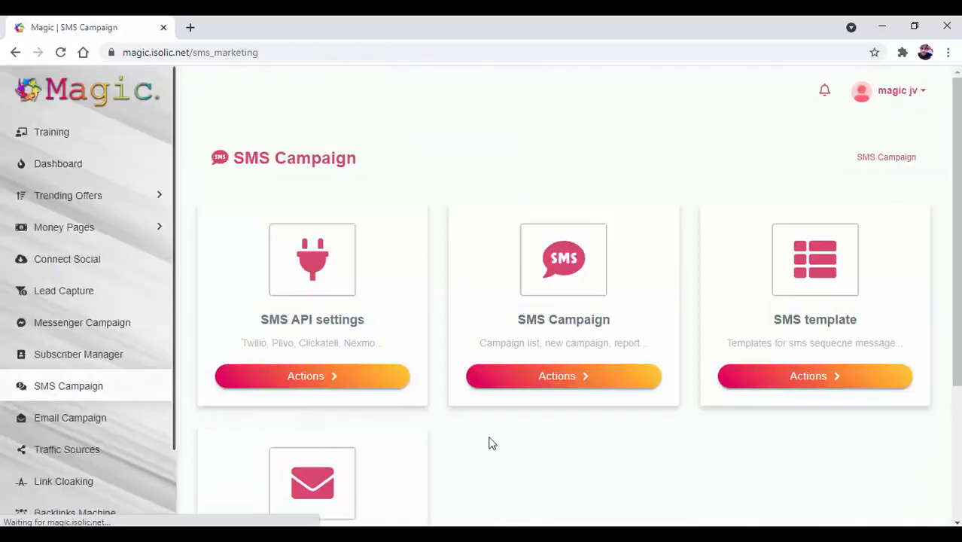